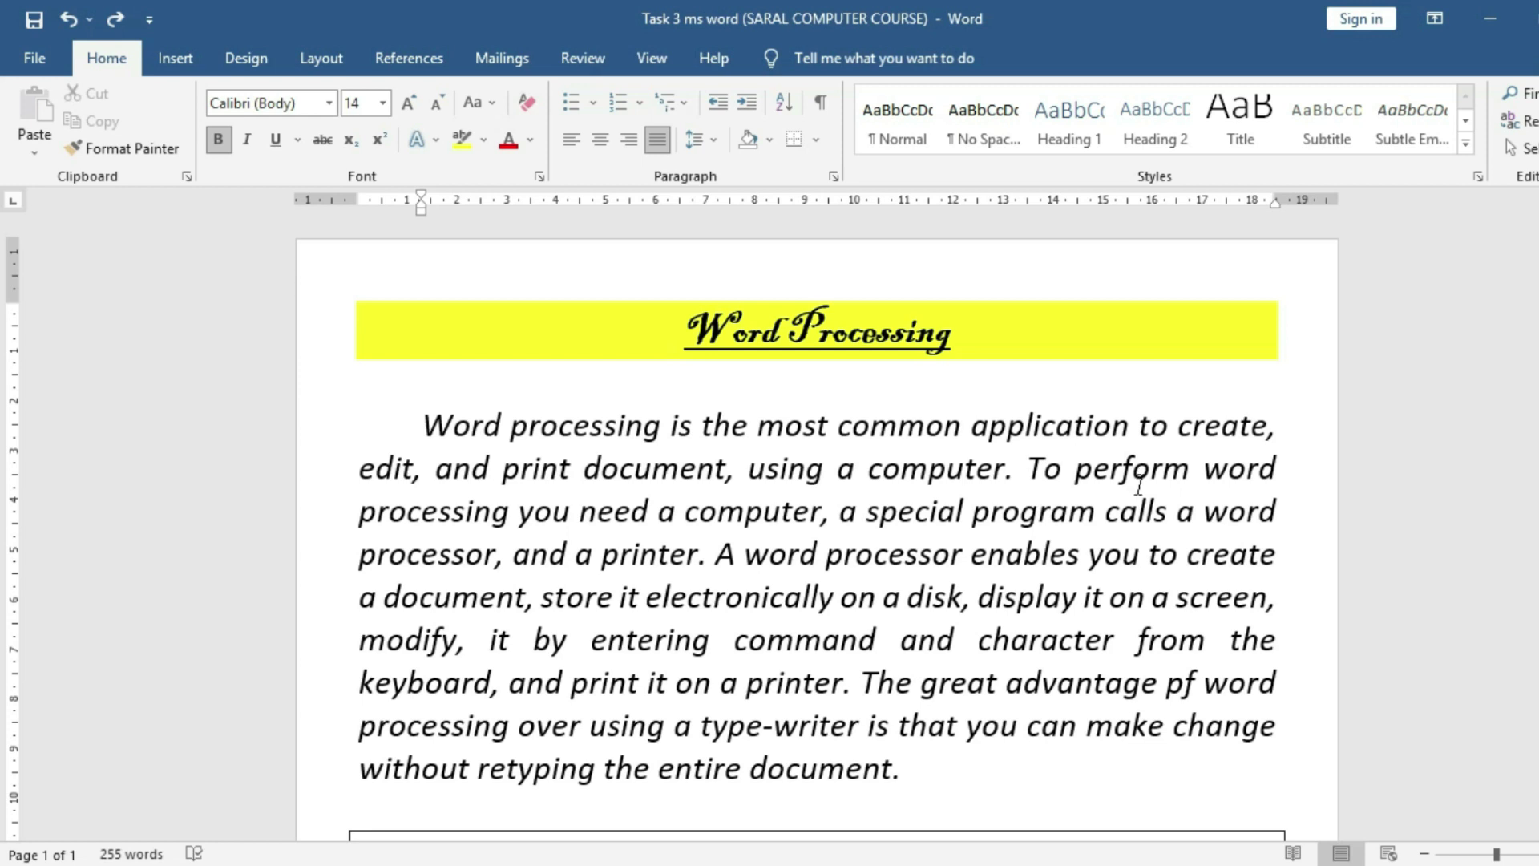
Open the Design tab's Watermark gallery showing CONFIDENTIAL and DO NOT COPY designs
scroll(1142, 485, down, 3)
scroll(1140, 491, down, 1)
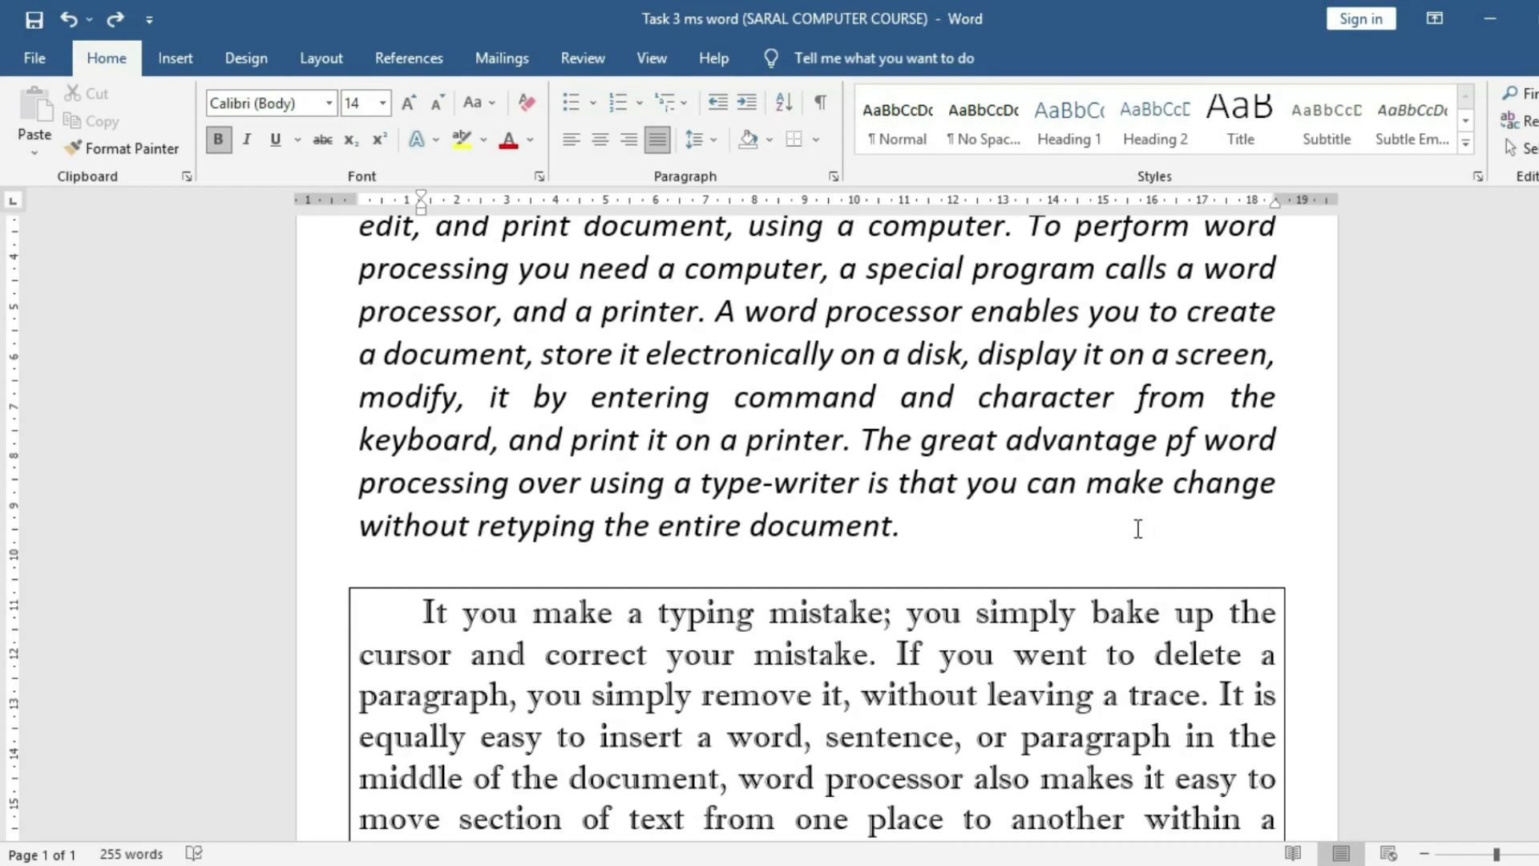
scroll(1138, 529, up, 3)
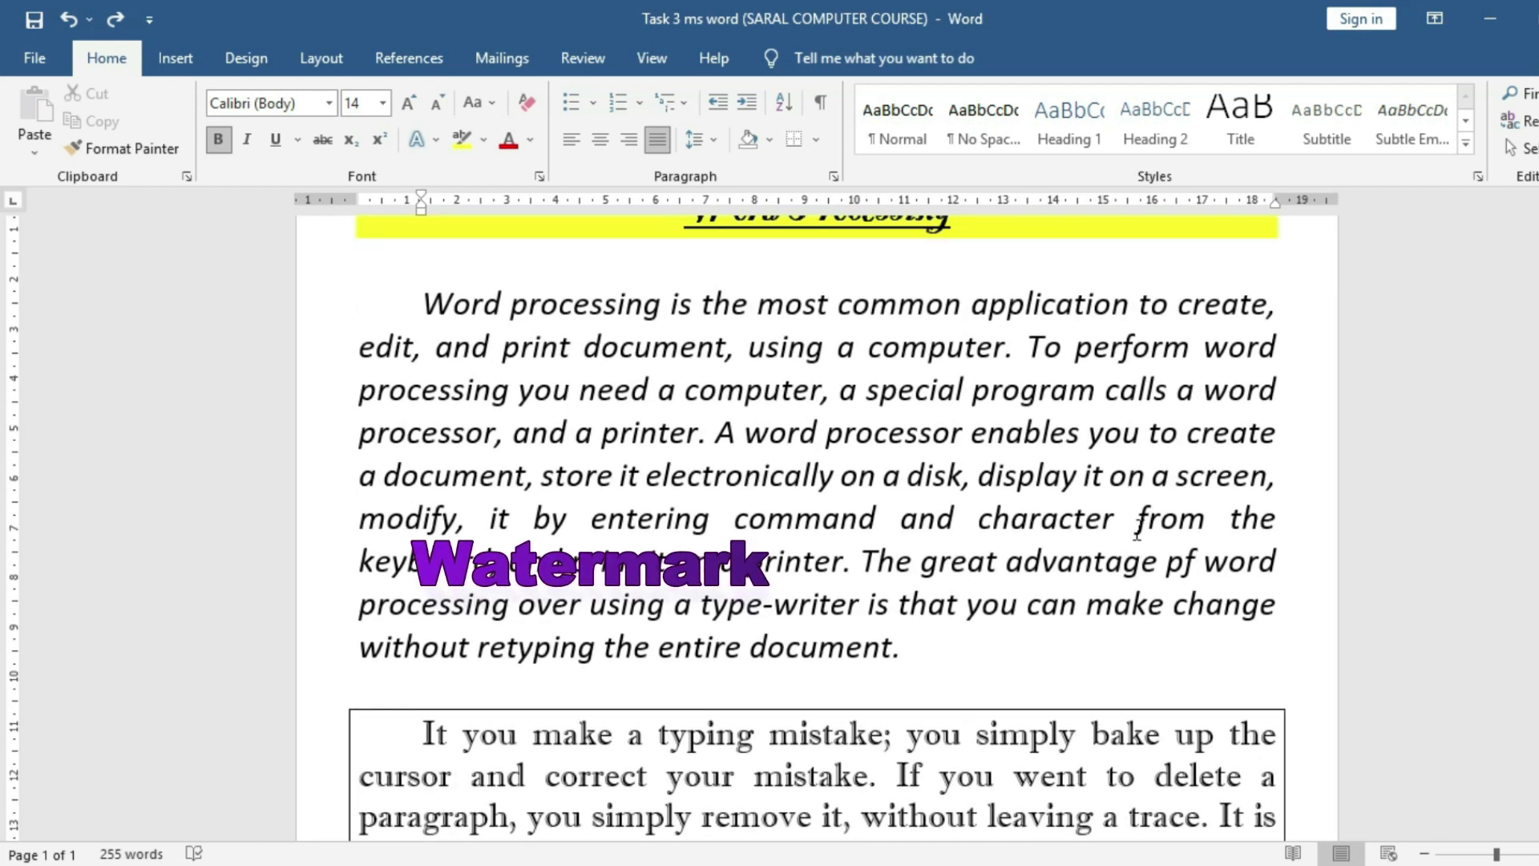
scroll(826, 525, up, 3)
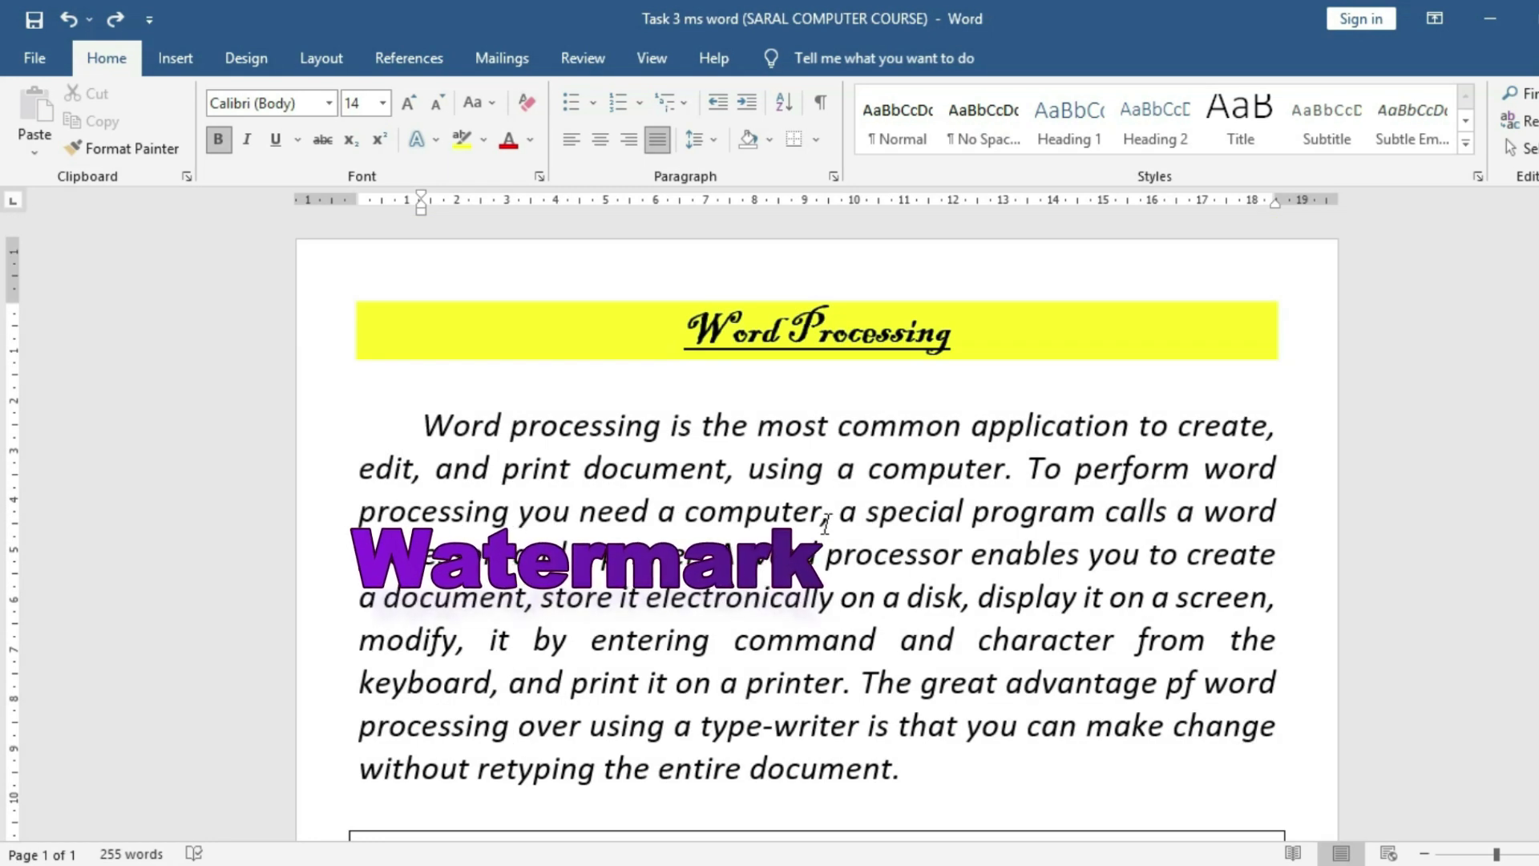
scroll(817, 525, down, 10)
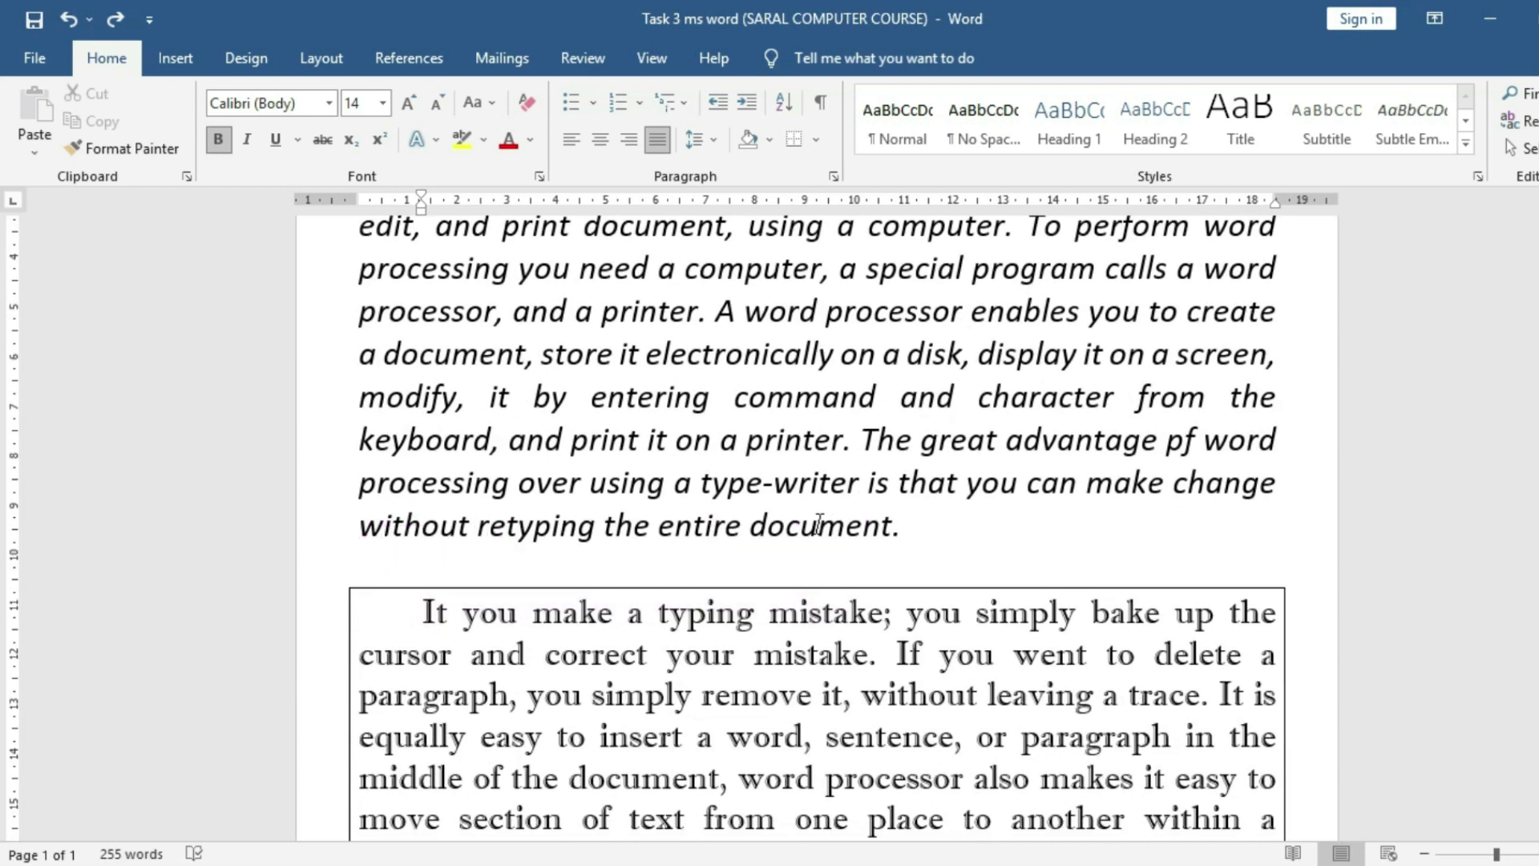
scroll(817, 525, up, 10)
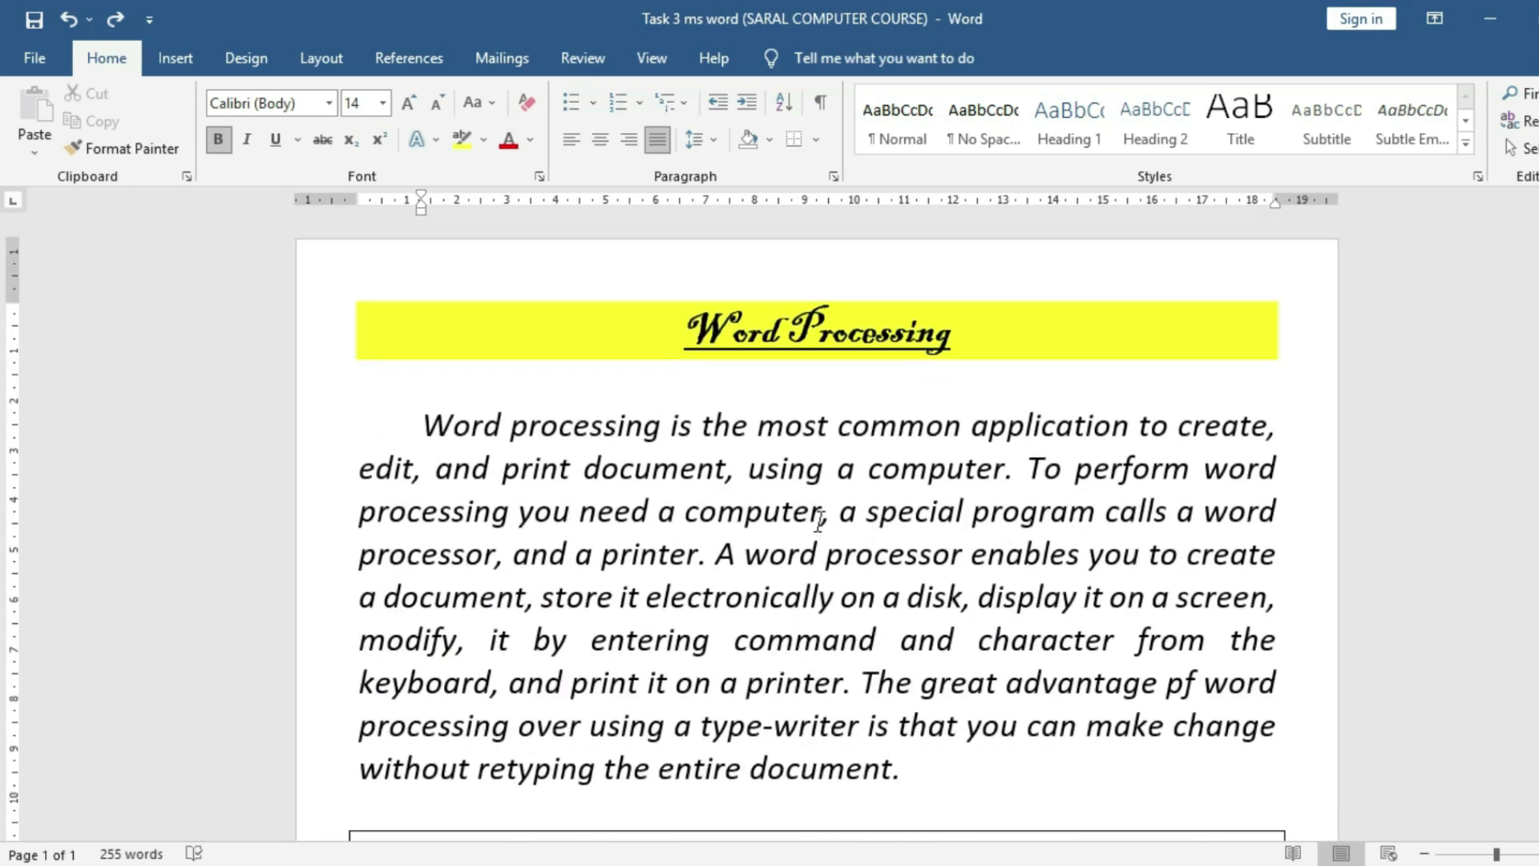
click(251, 74)
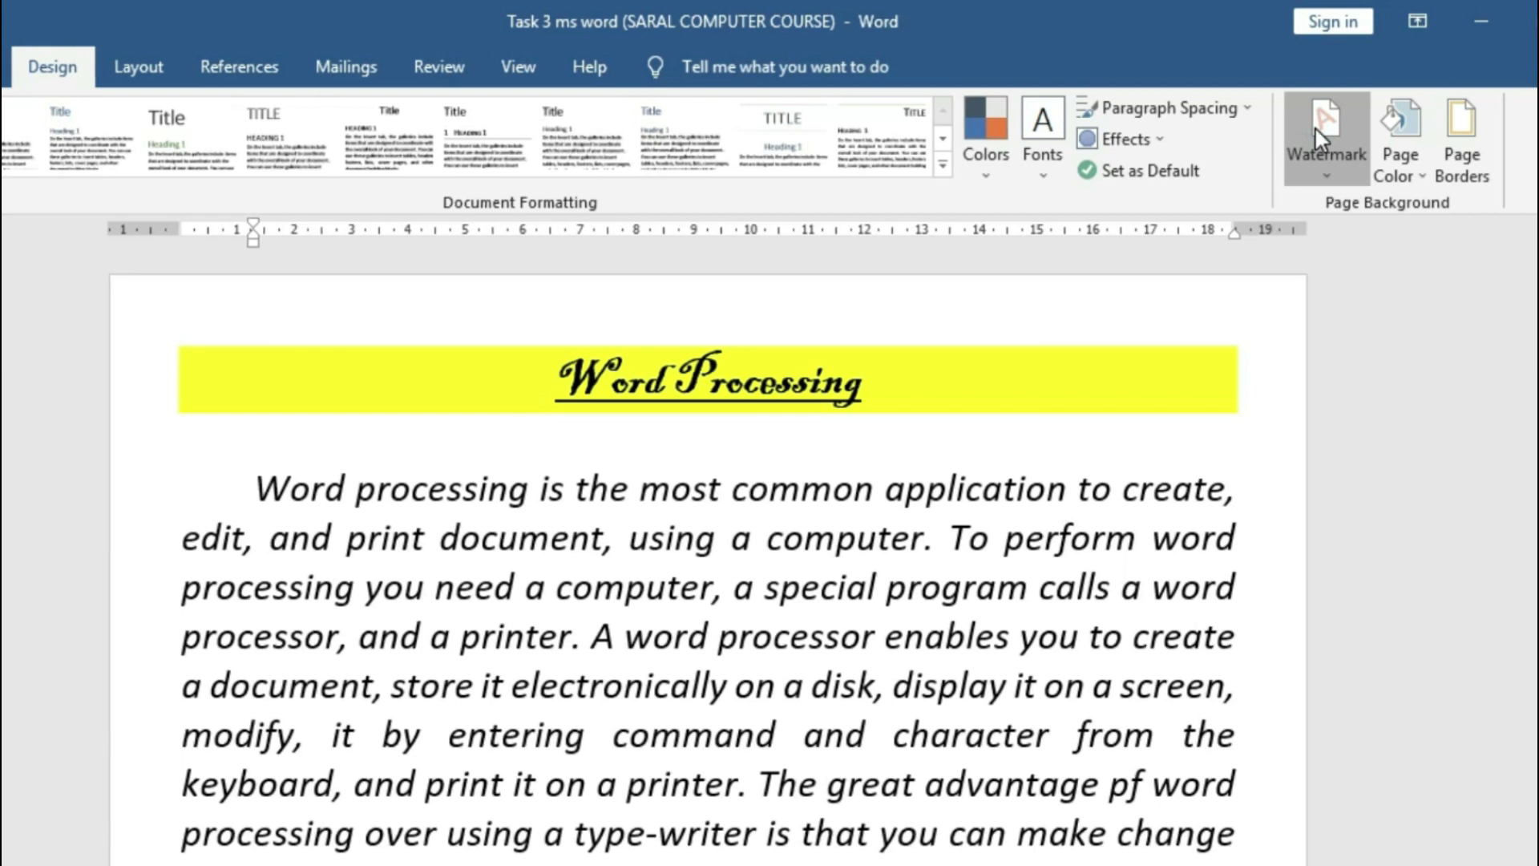
click(1344, 121)
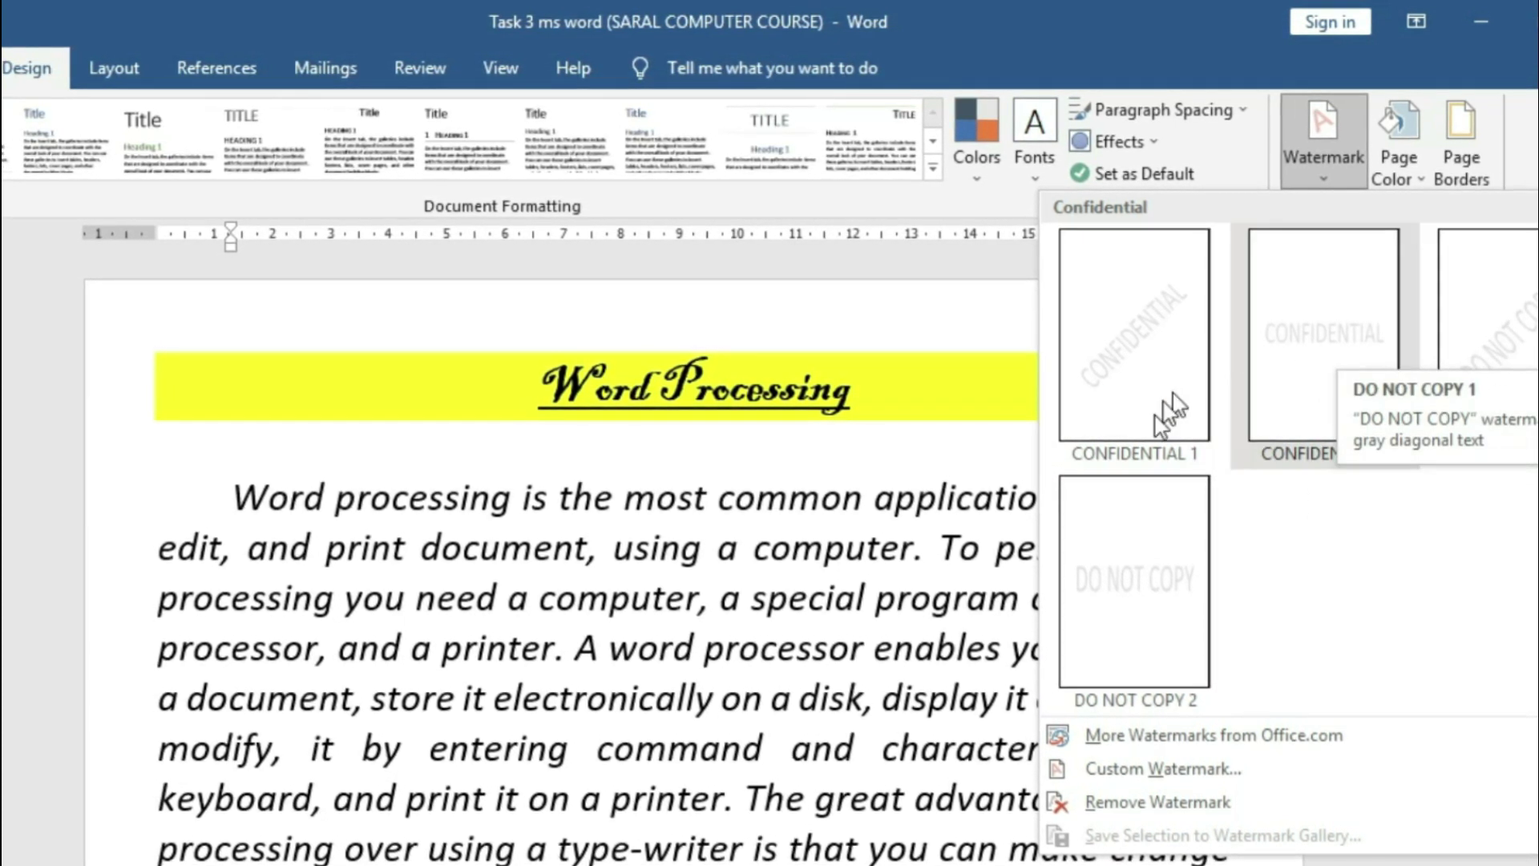
Apply the DO NOT COPY watermark from the gallery to the document
click(1157, 517)
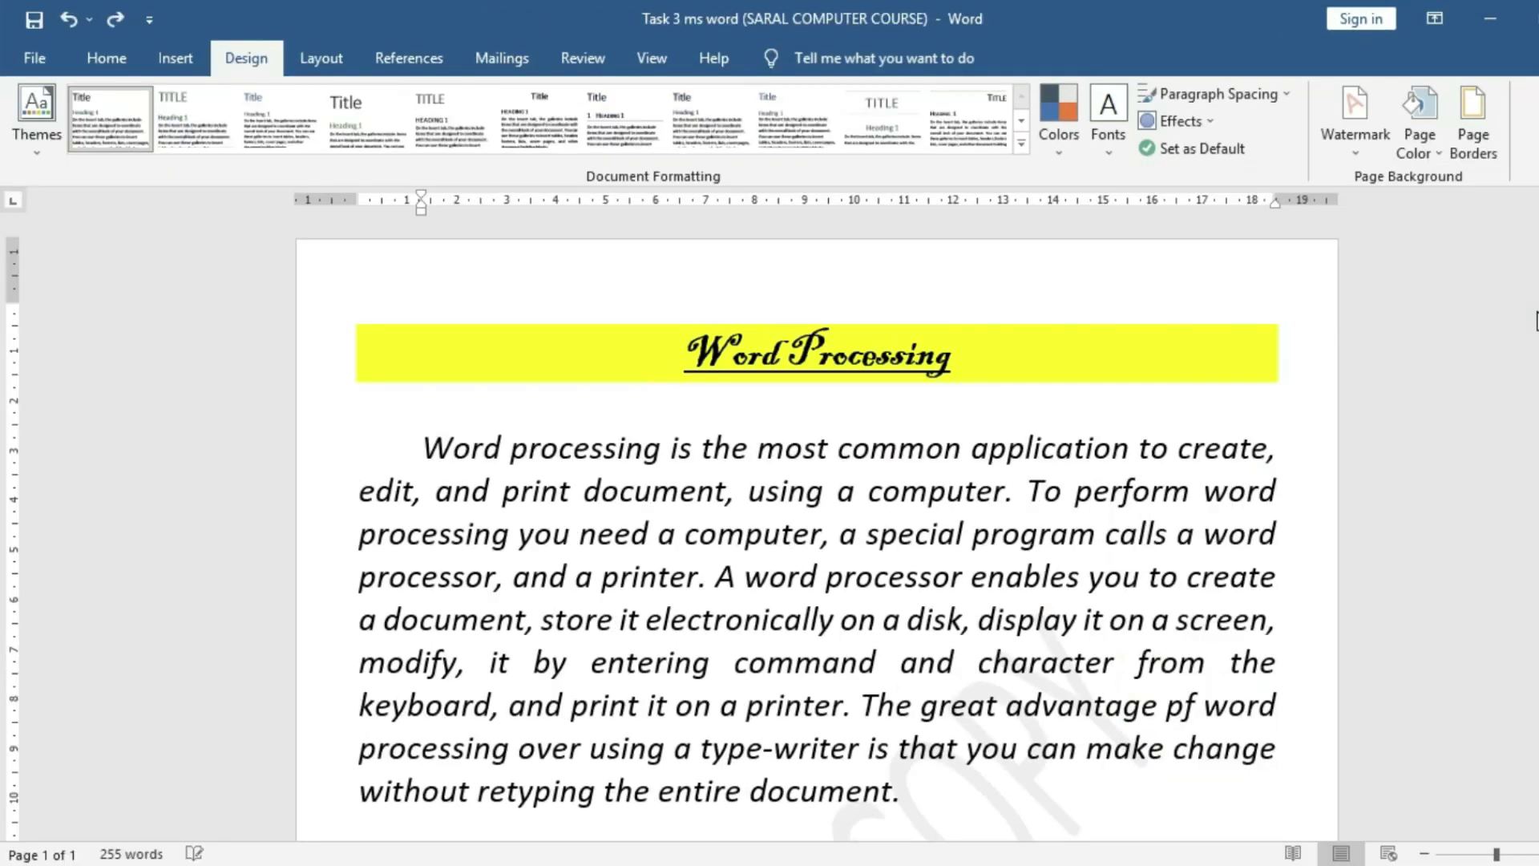
scroll(887, 633, down, 2)
scroll(886, 633, down, 2)
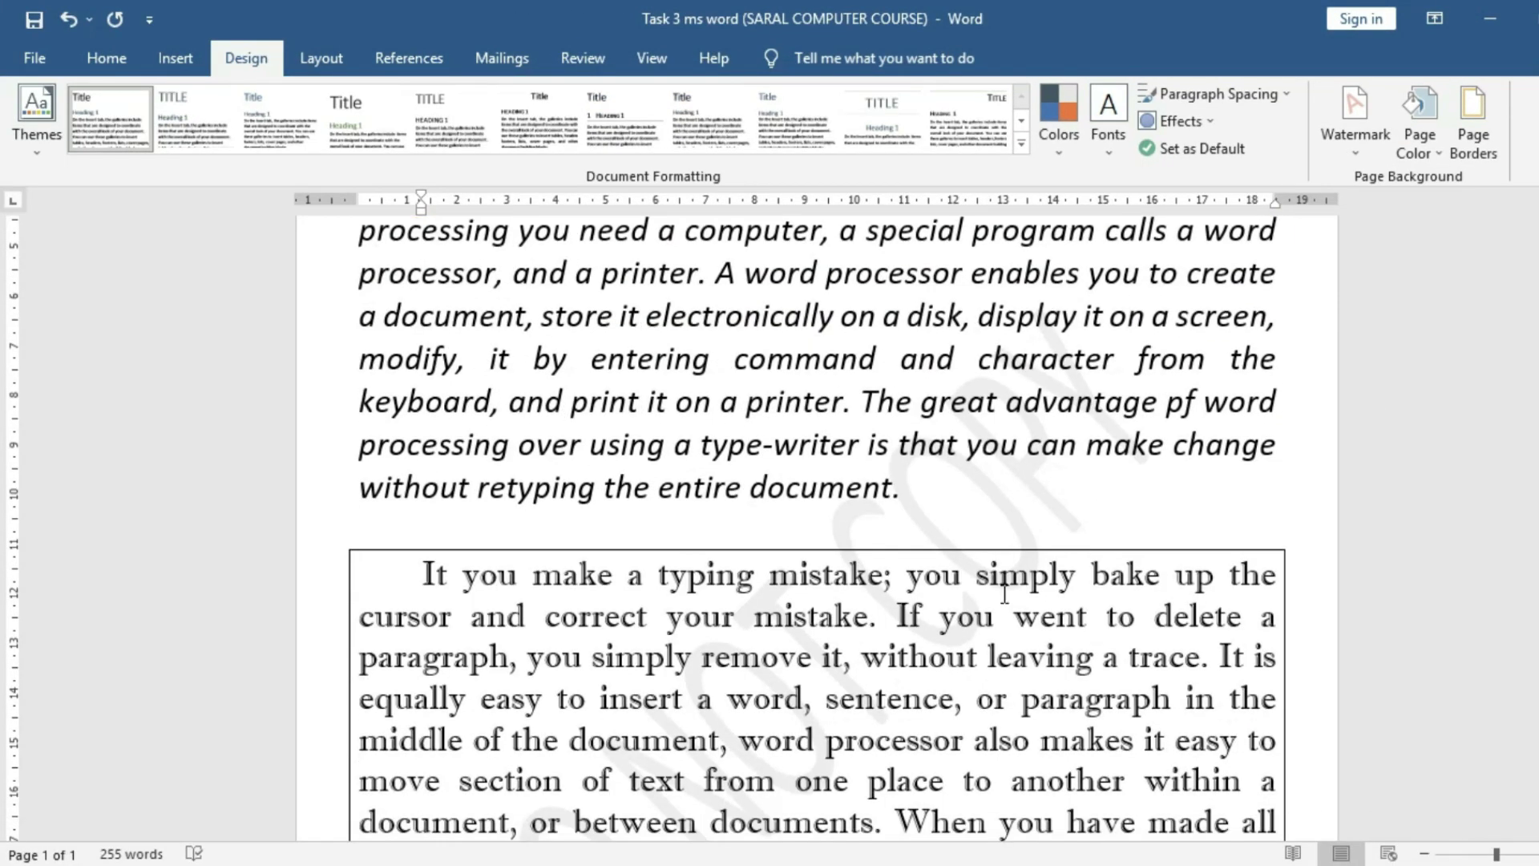
scroll(886, 634, down, 2)
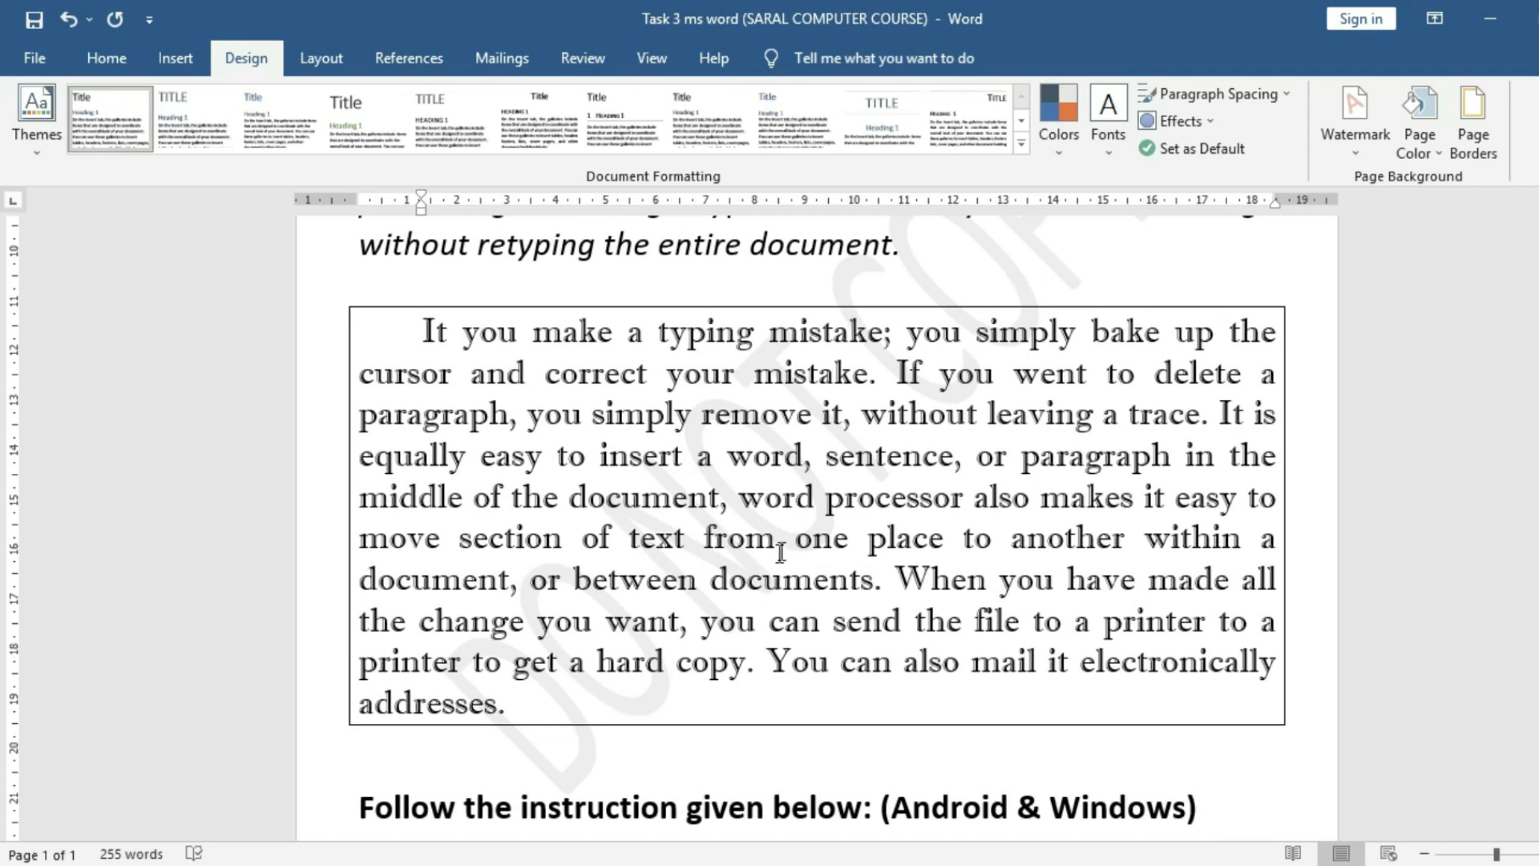
scroll(863, 478, up, 2)
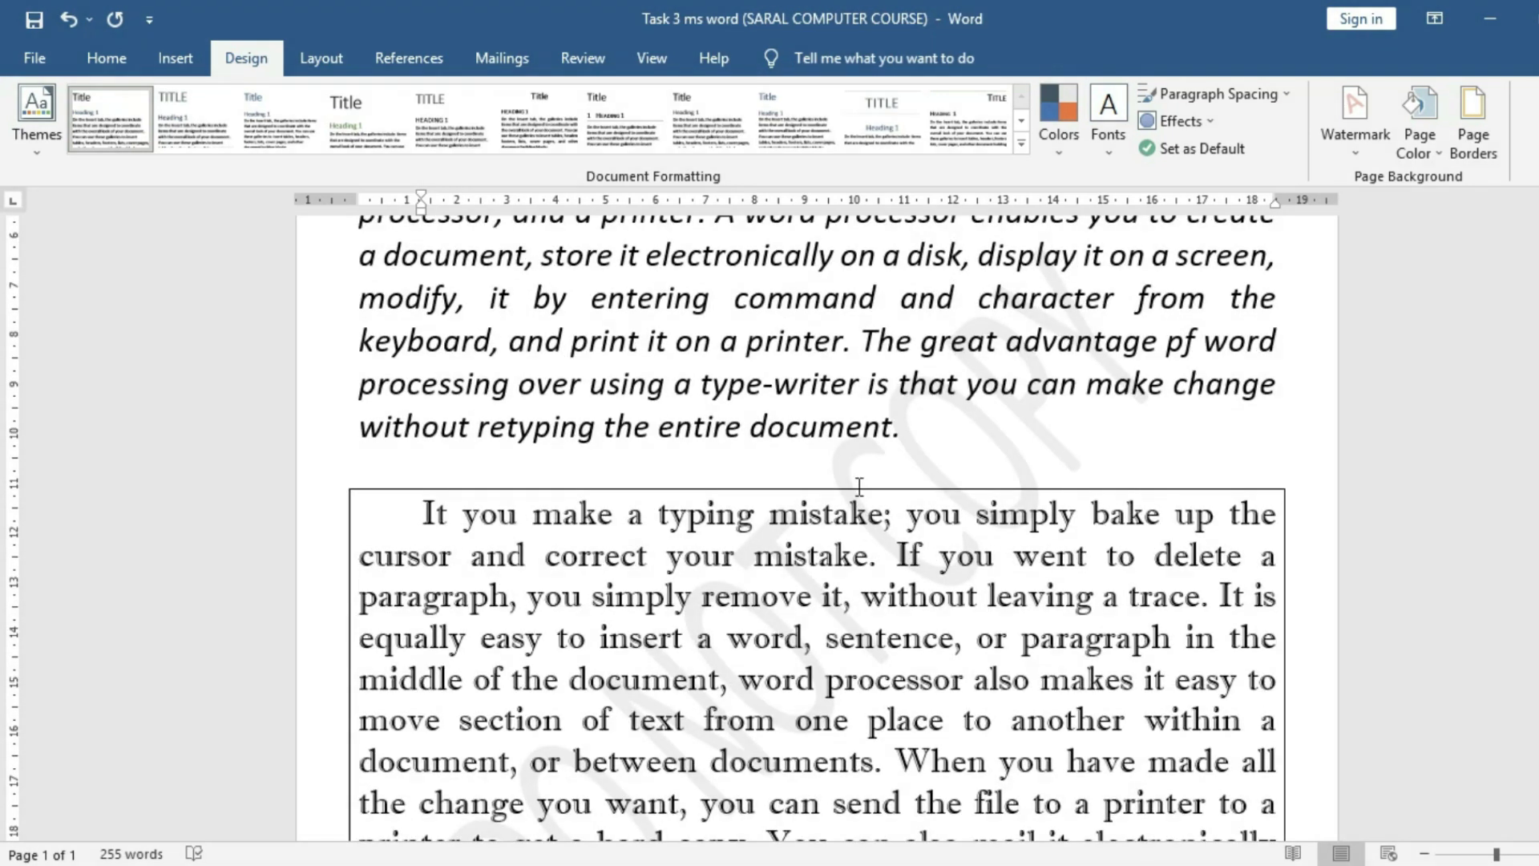
scroll(858, 486, down, 3)
scroll(858, 488, down, 2)
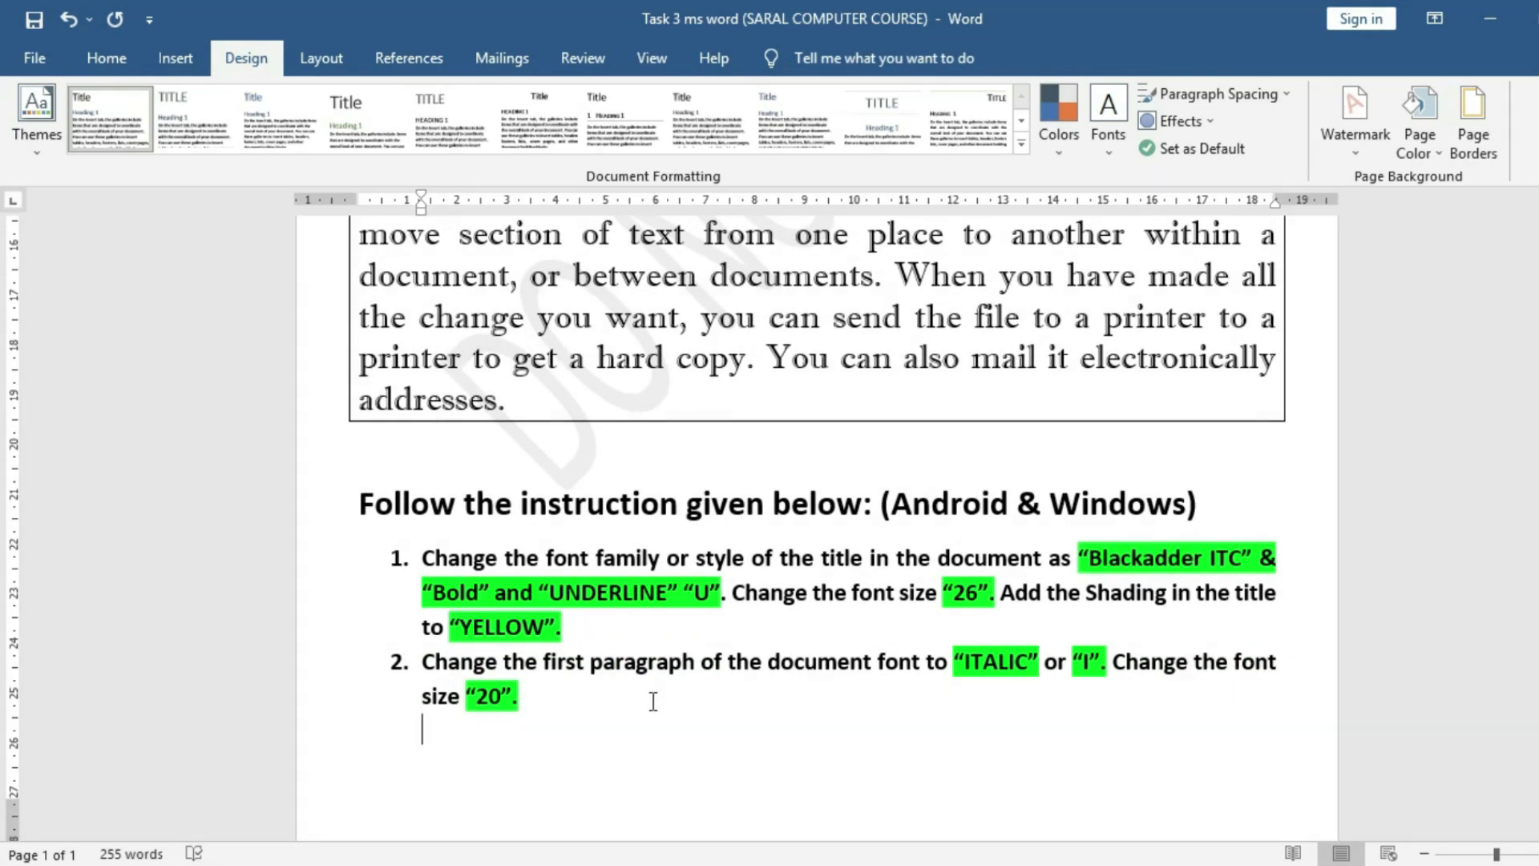
Insert a page break after the instruction list and review the watermarked pages
key(ctrl+Return)
scroll(766, 699, down, 8)
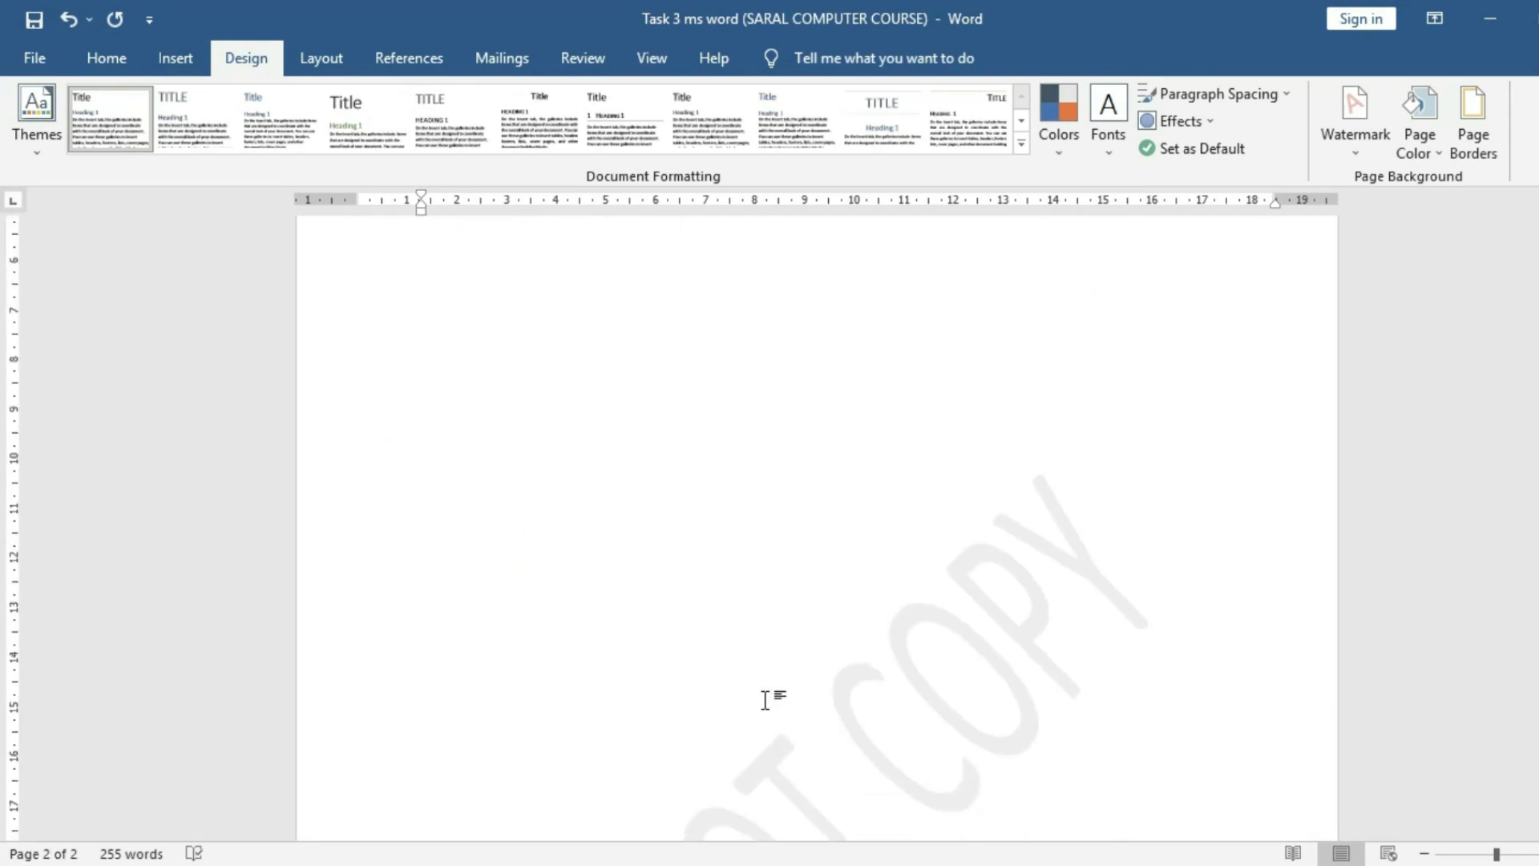
scroll(765, 700, down, 2)
scroll(877, 689, down, 1)
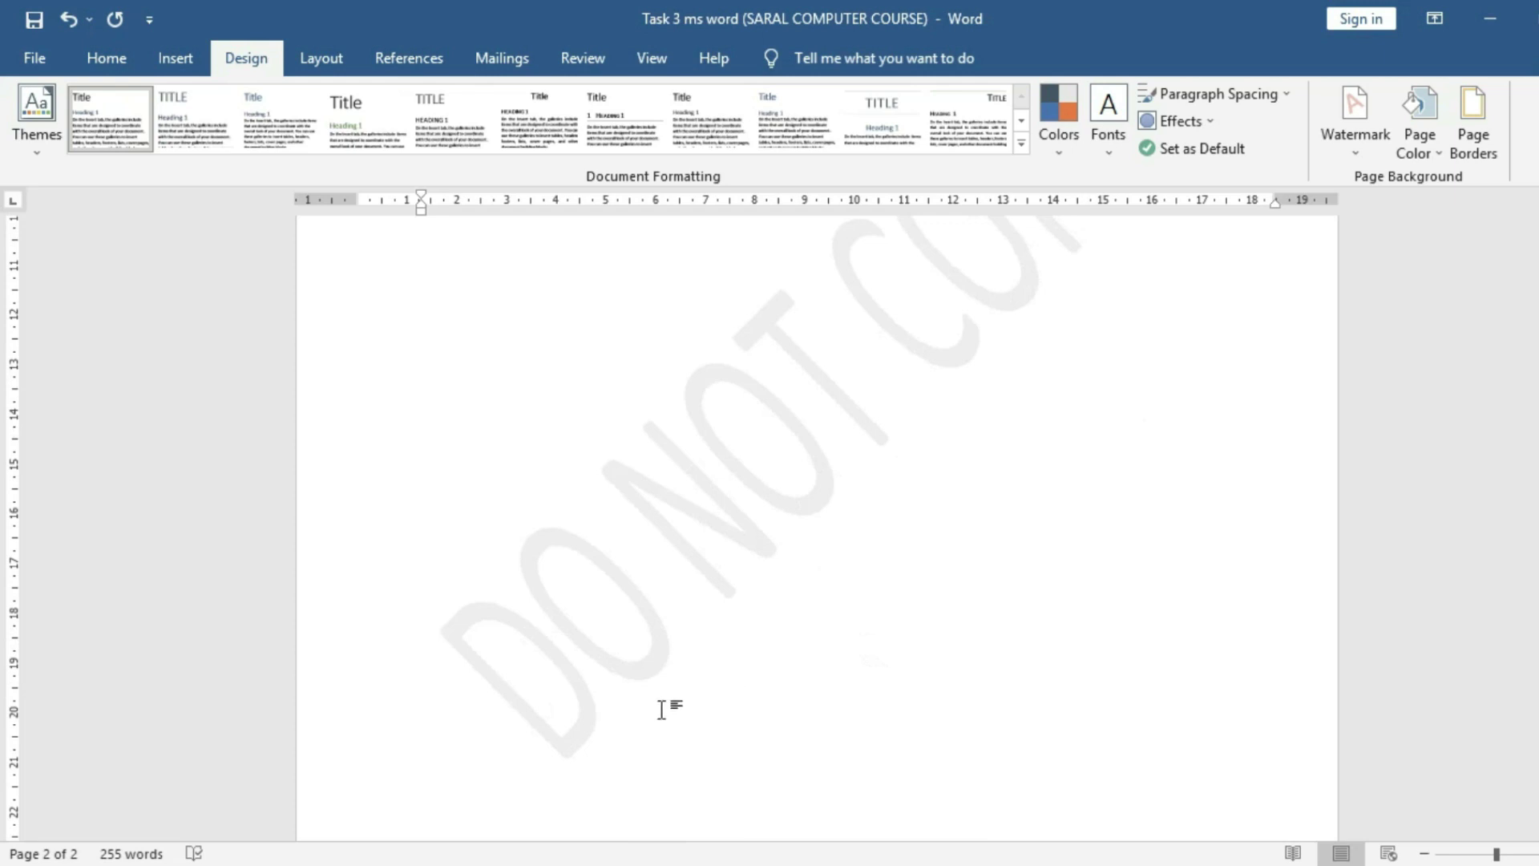
scroll(764, 609, up, 3)
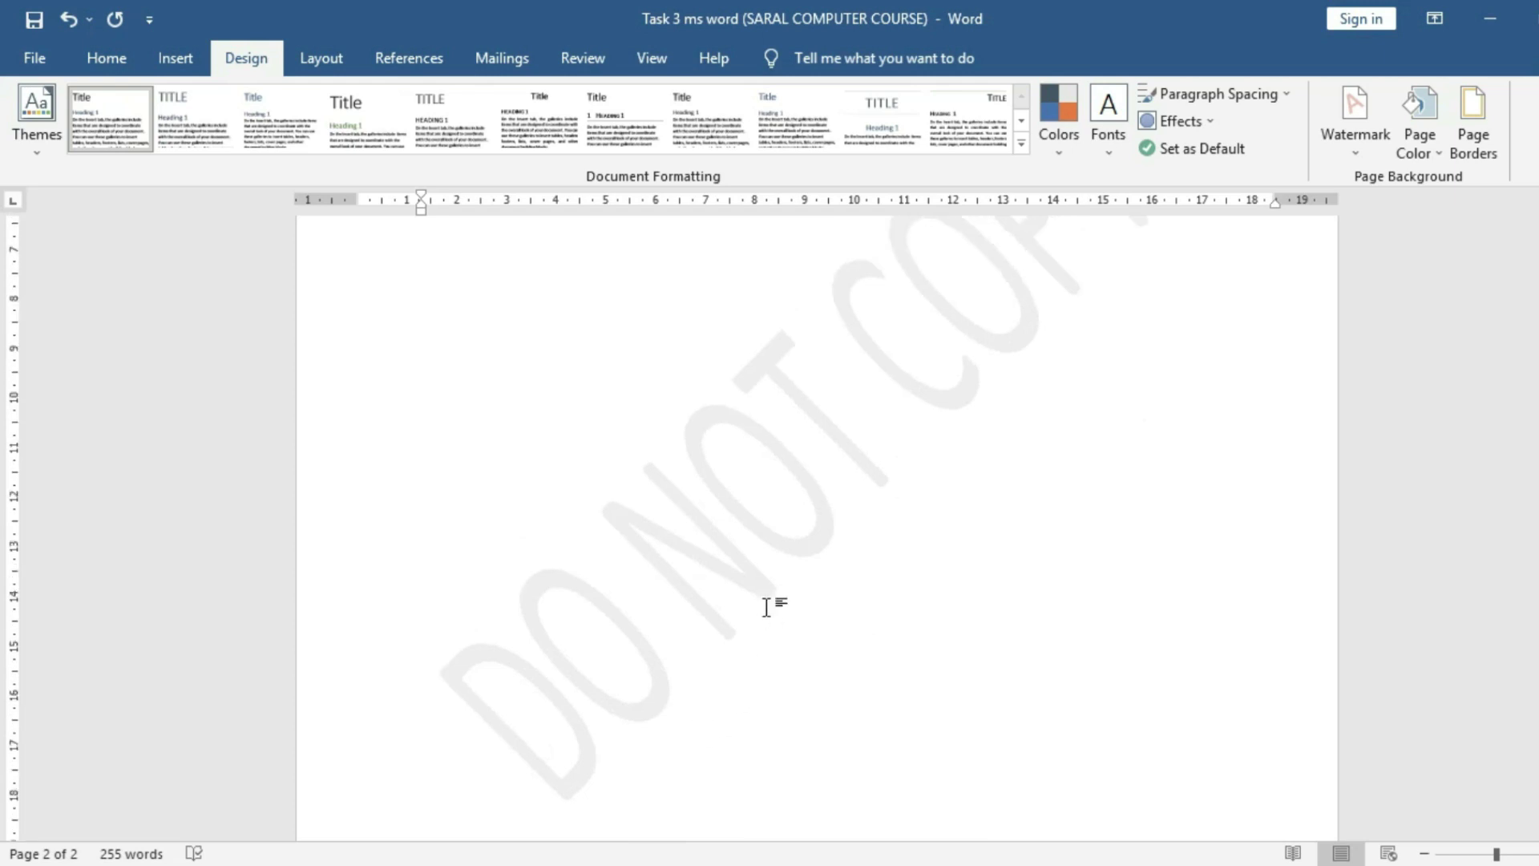
ctrl+scroll(766, 606, down, 5)
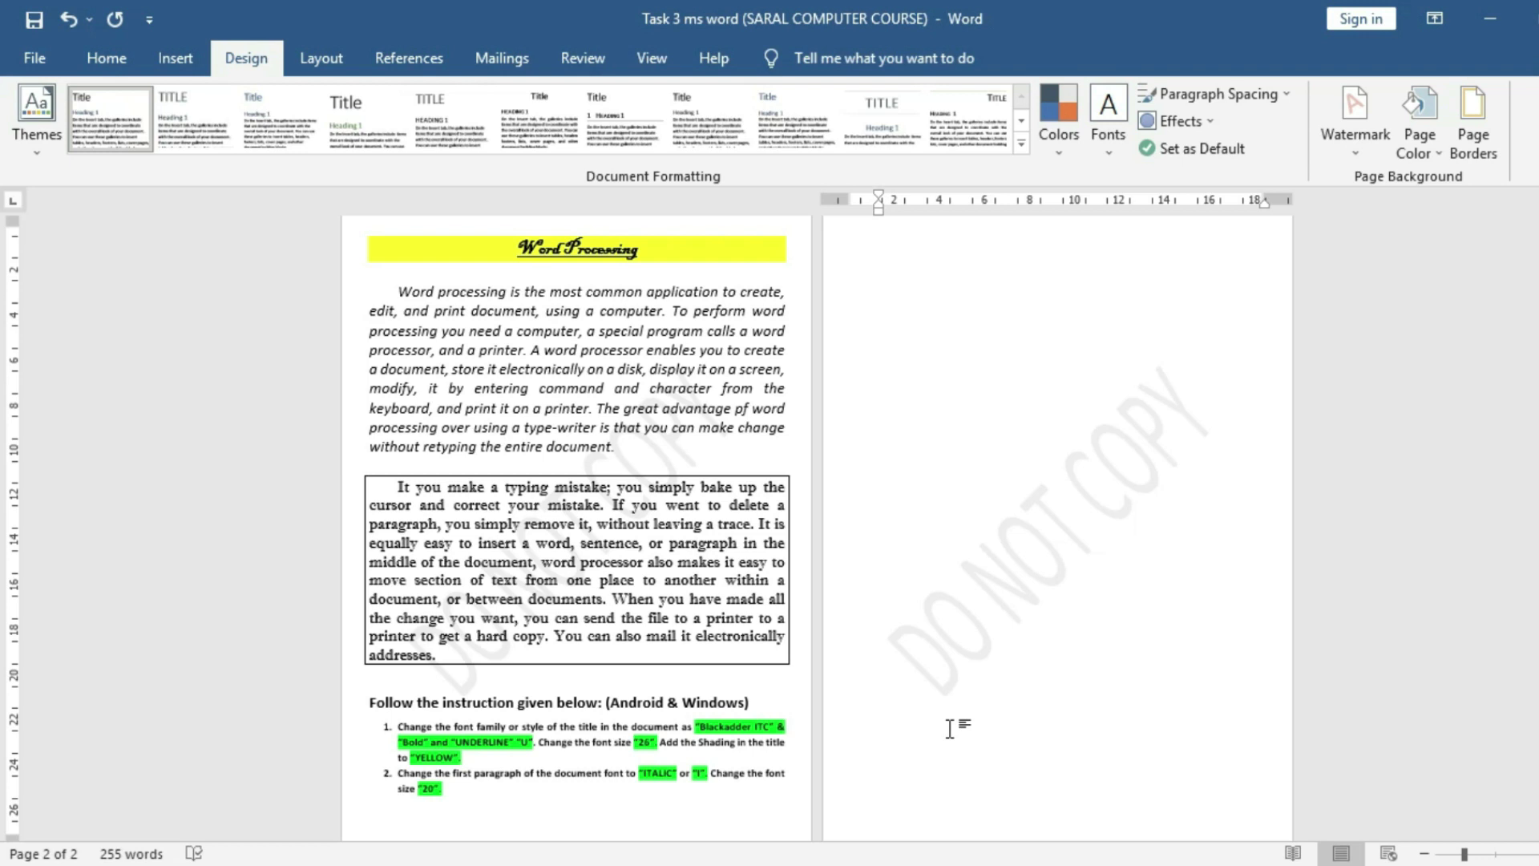
ctrl+scroll(1054, 457, down, 1)
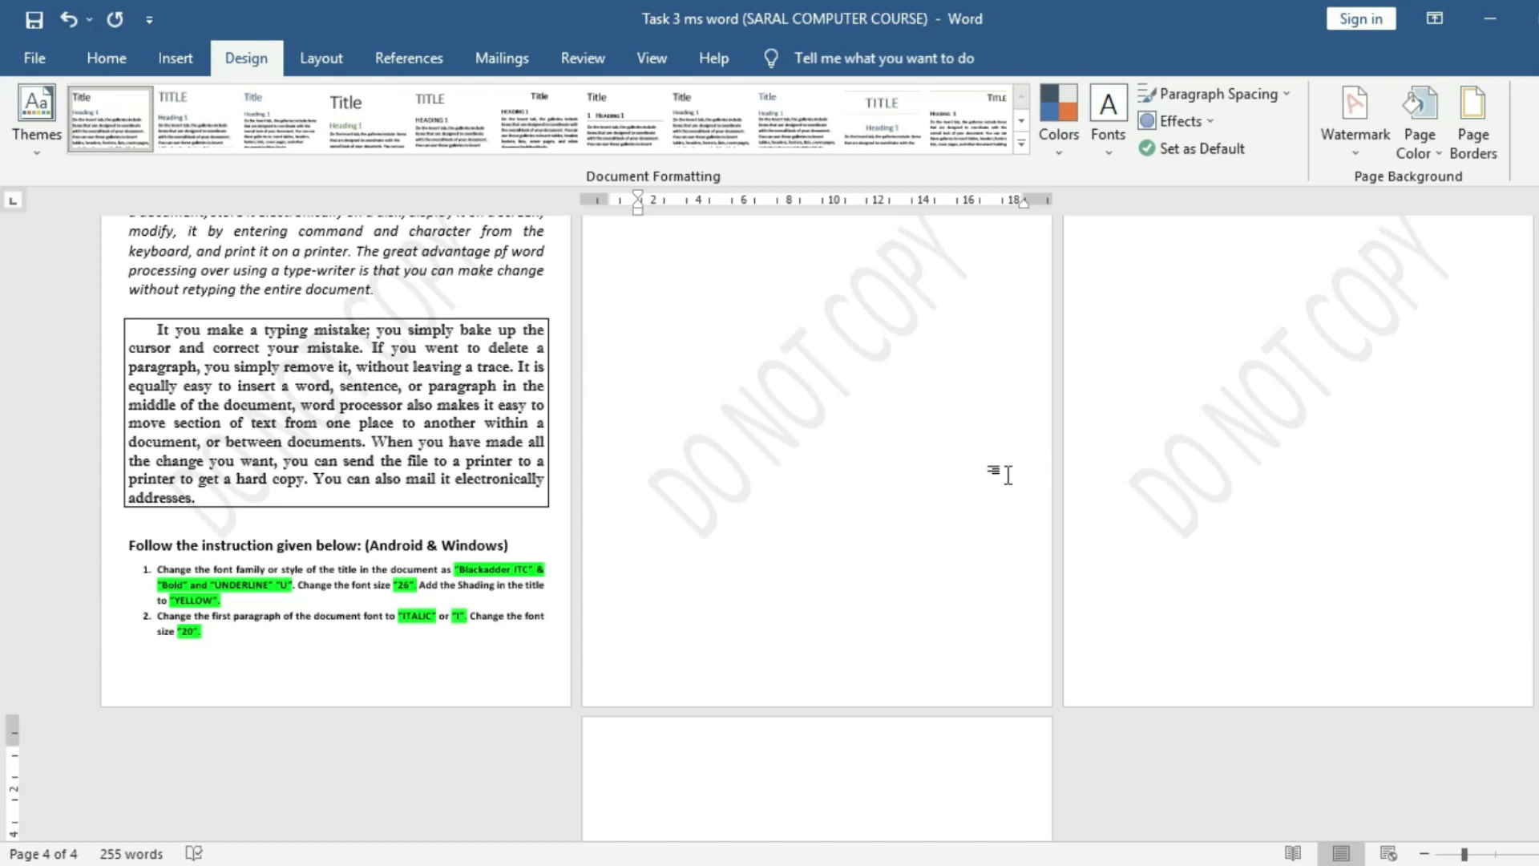
scroll(787, 533, down, 1)
scroll(834, 505, down, 2)
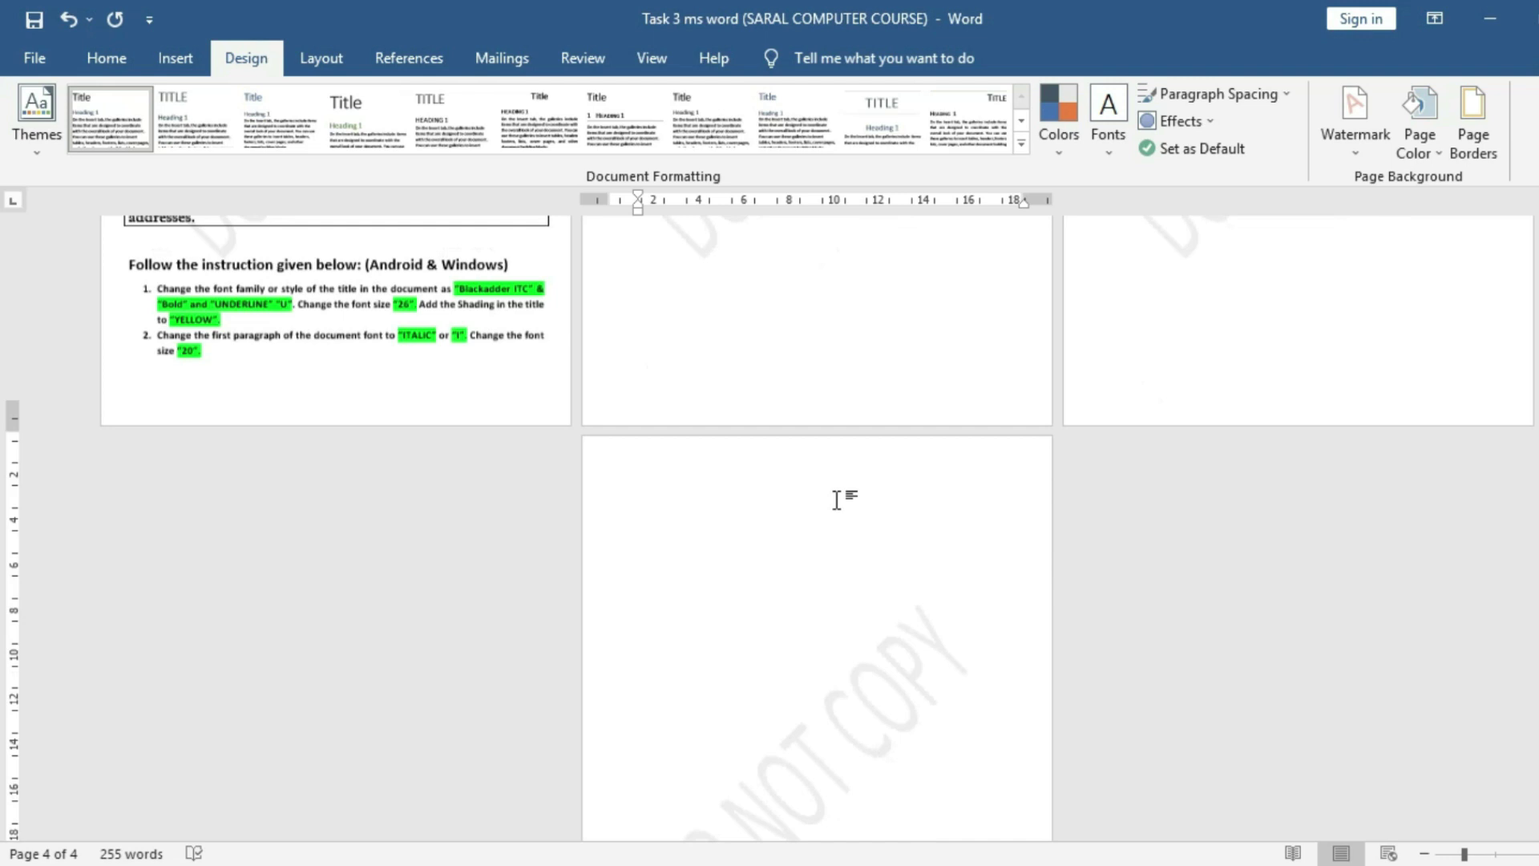
scroll(837, 521, down, 1)
scroll(801, 609, down, 1)
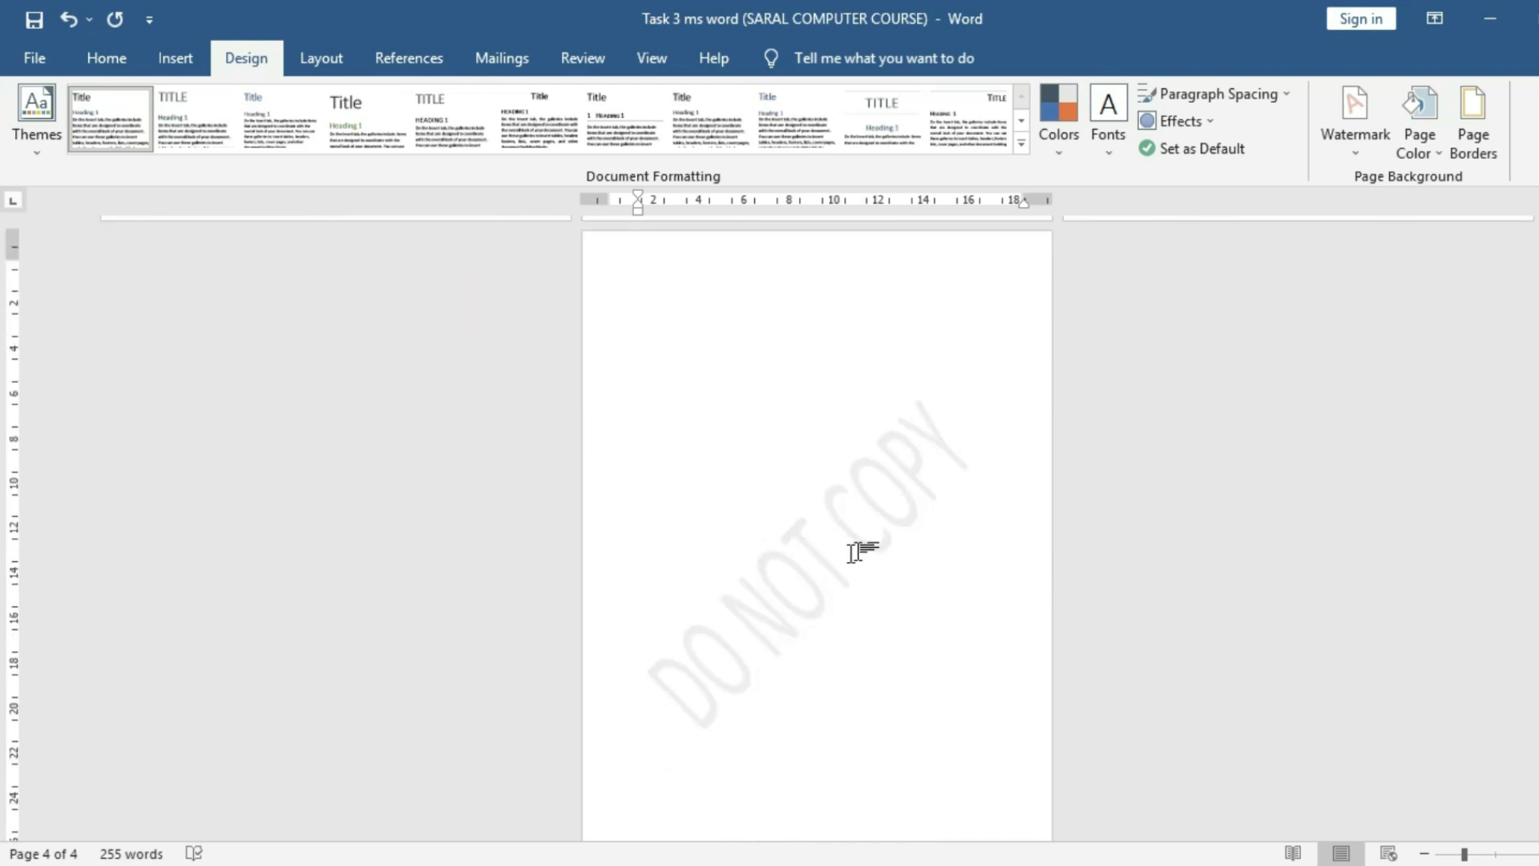
scroll(865, 545, up, 6)
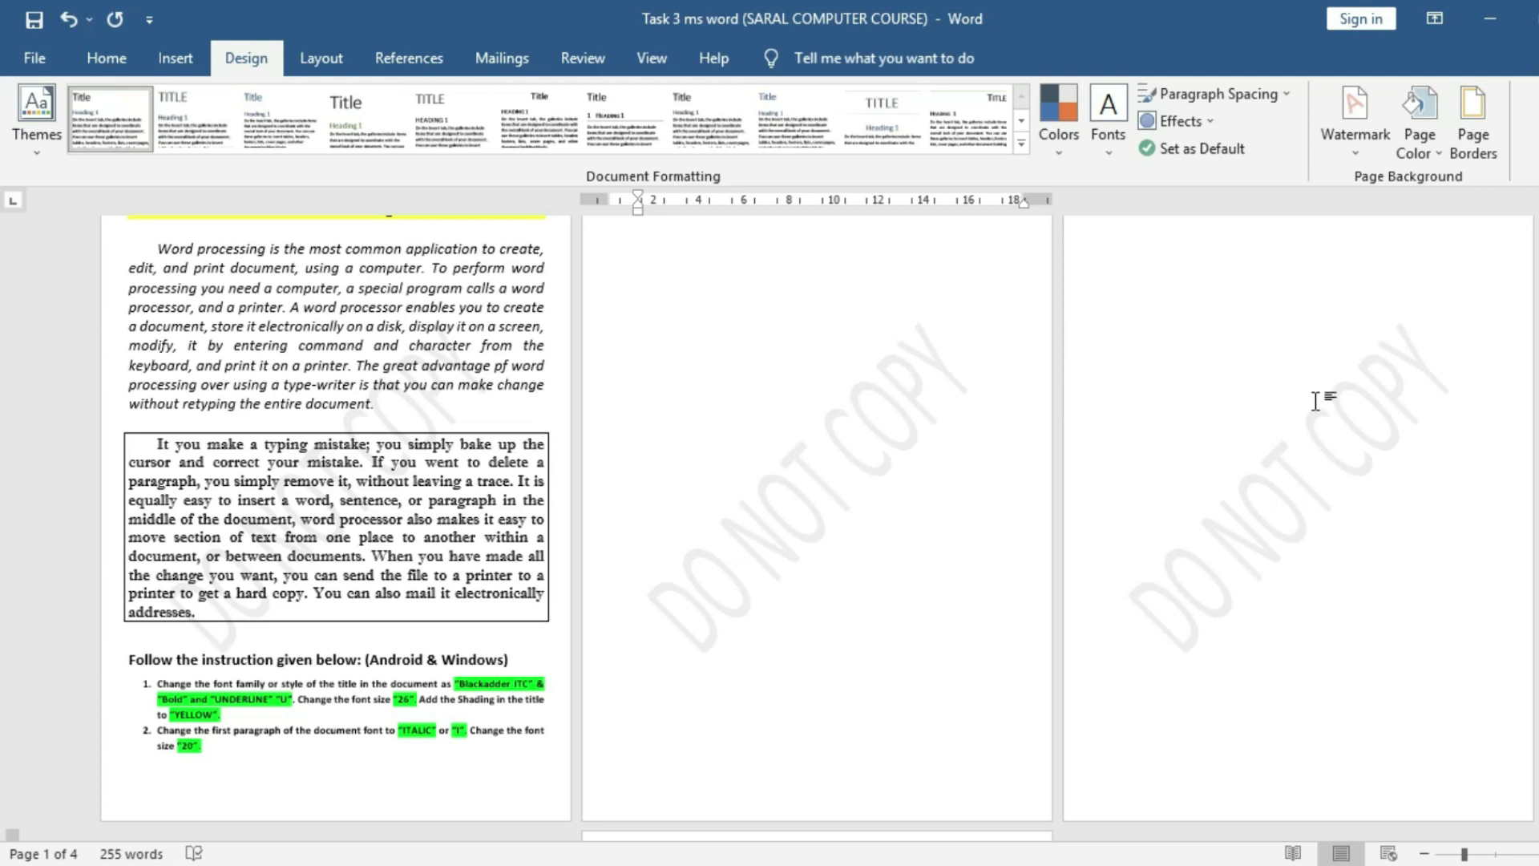
Open Custom Watermark from the Watermark menu and select Picture watermark
click(1359, 139)
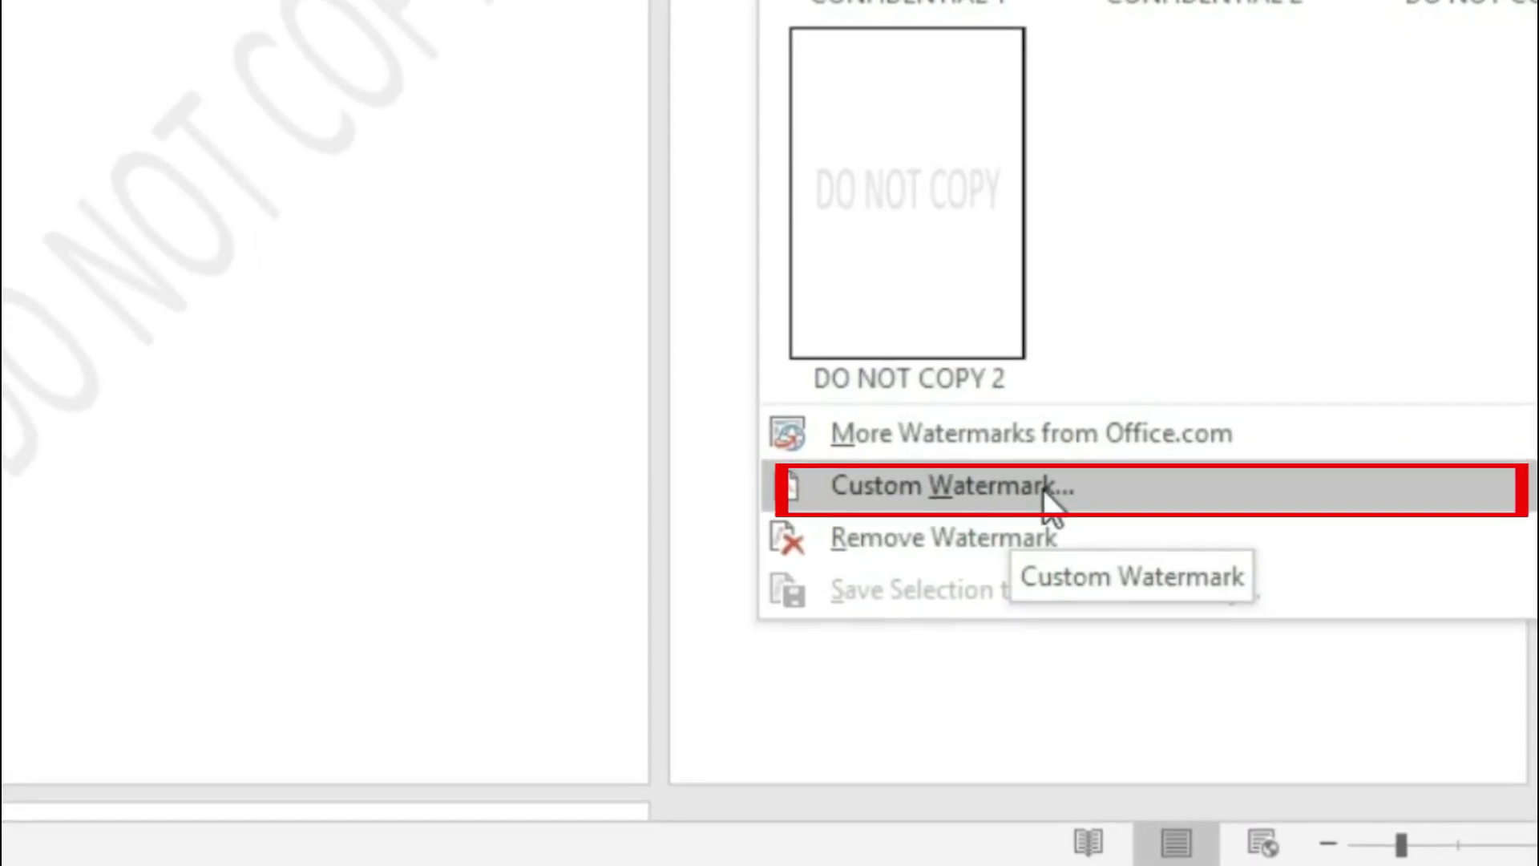
click(1057, 498)
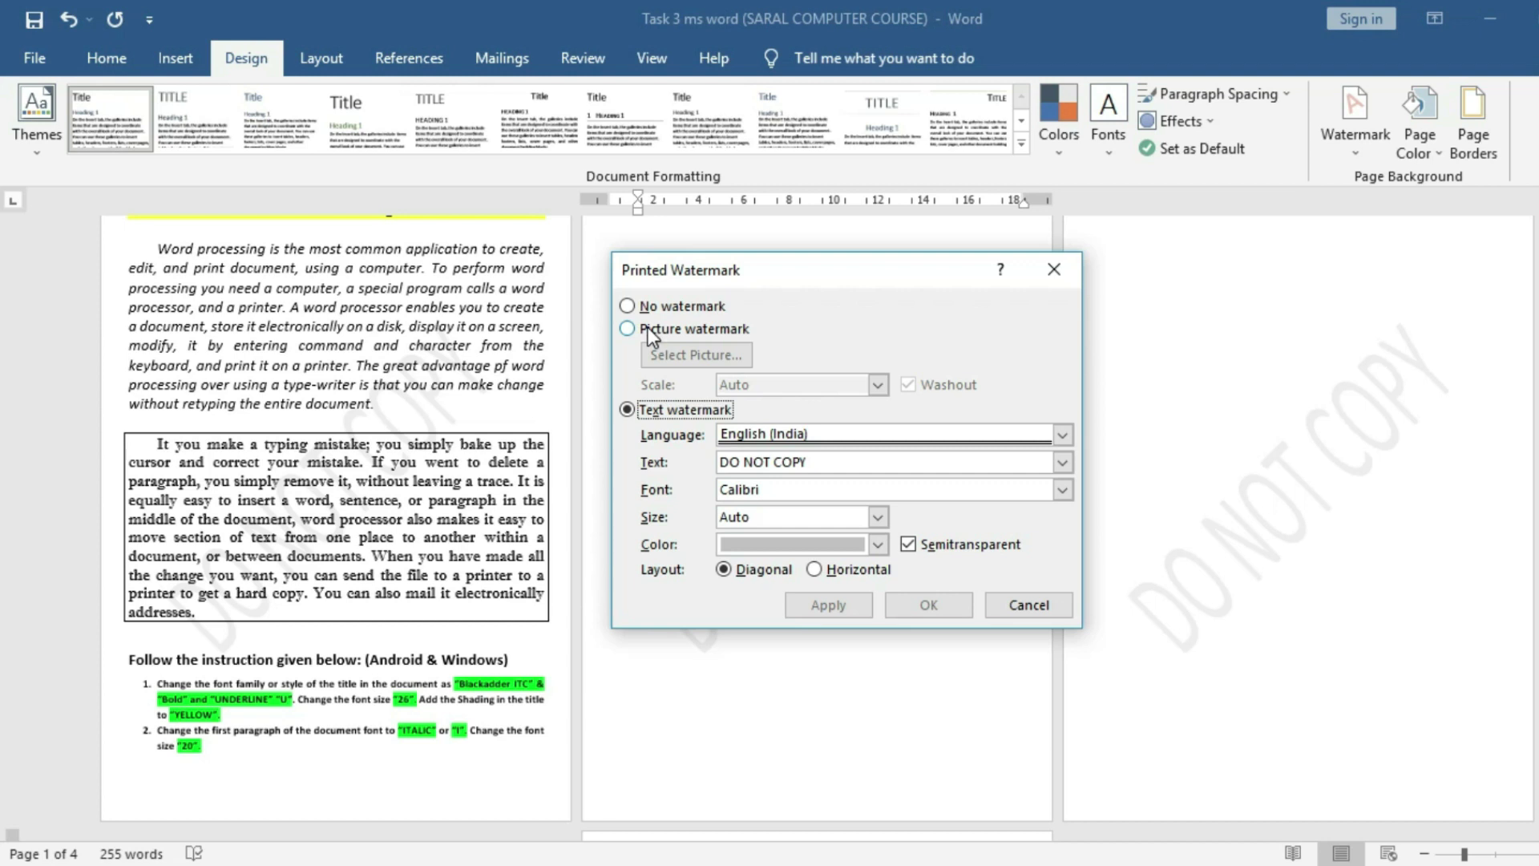
click(647, 328)
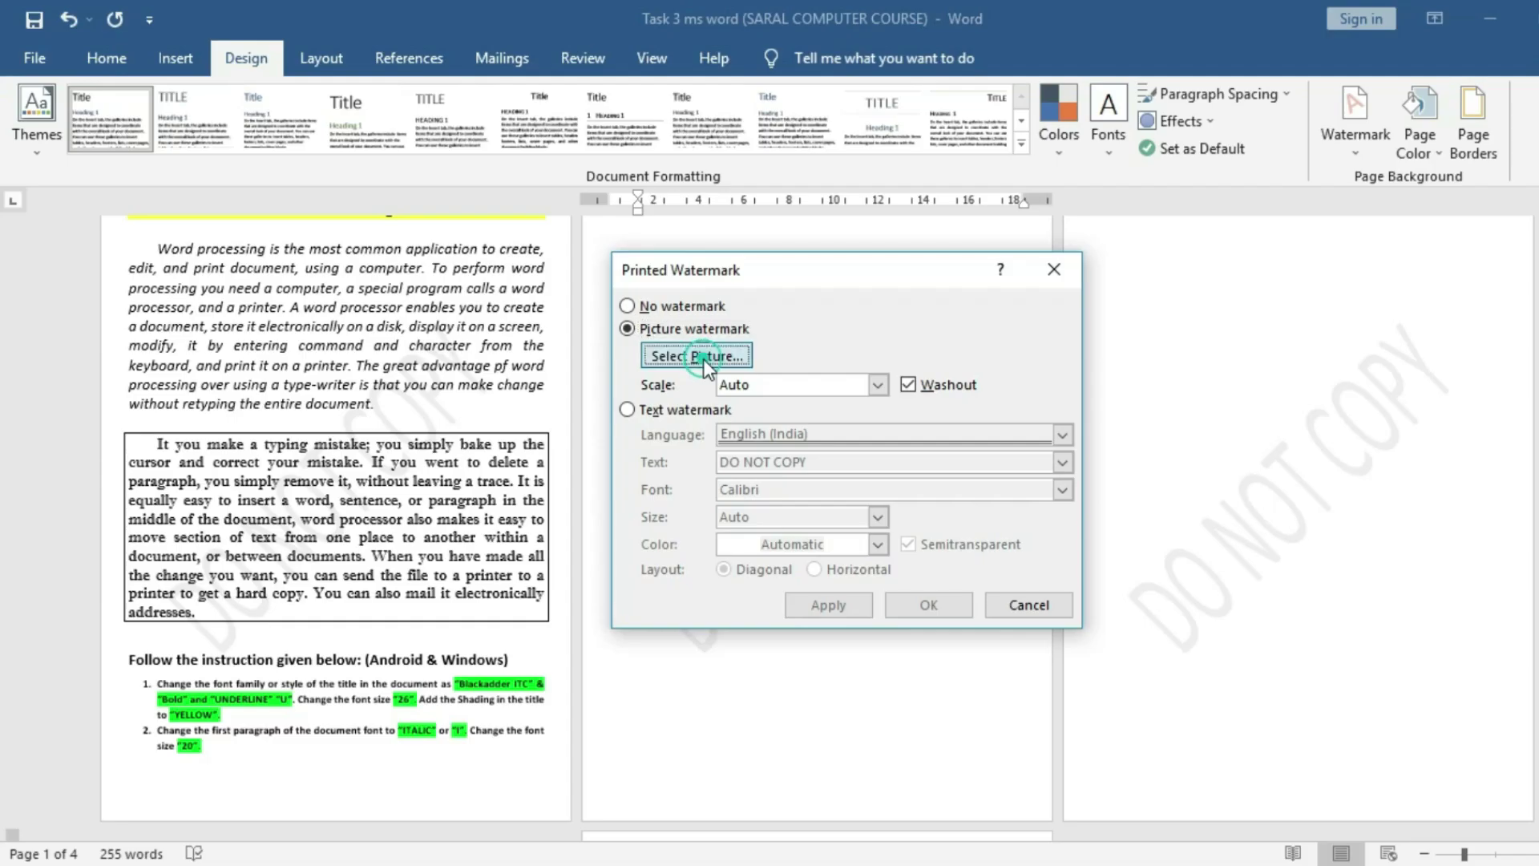
Insert logo.png from this computer as the picture watermark with Scale set to Auto
click(705, 358)
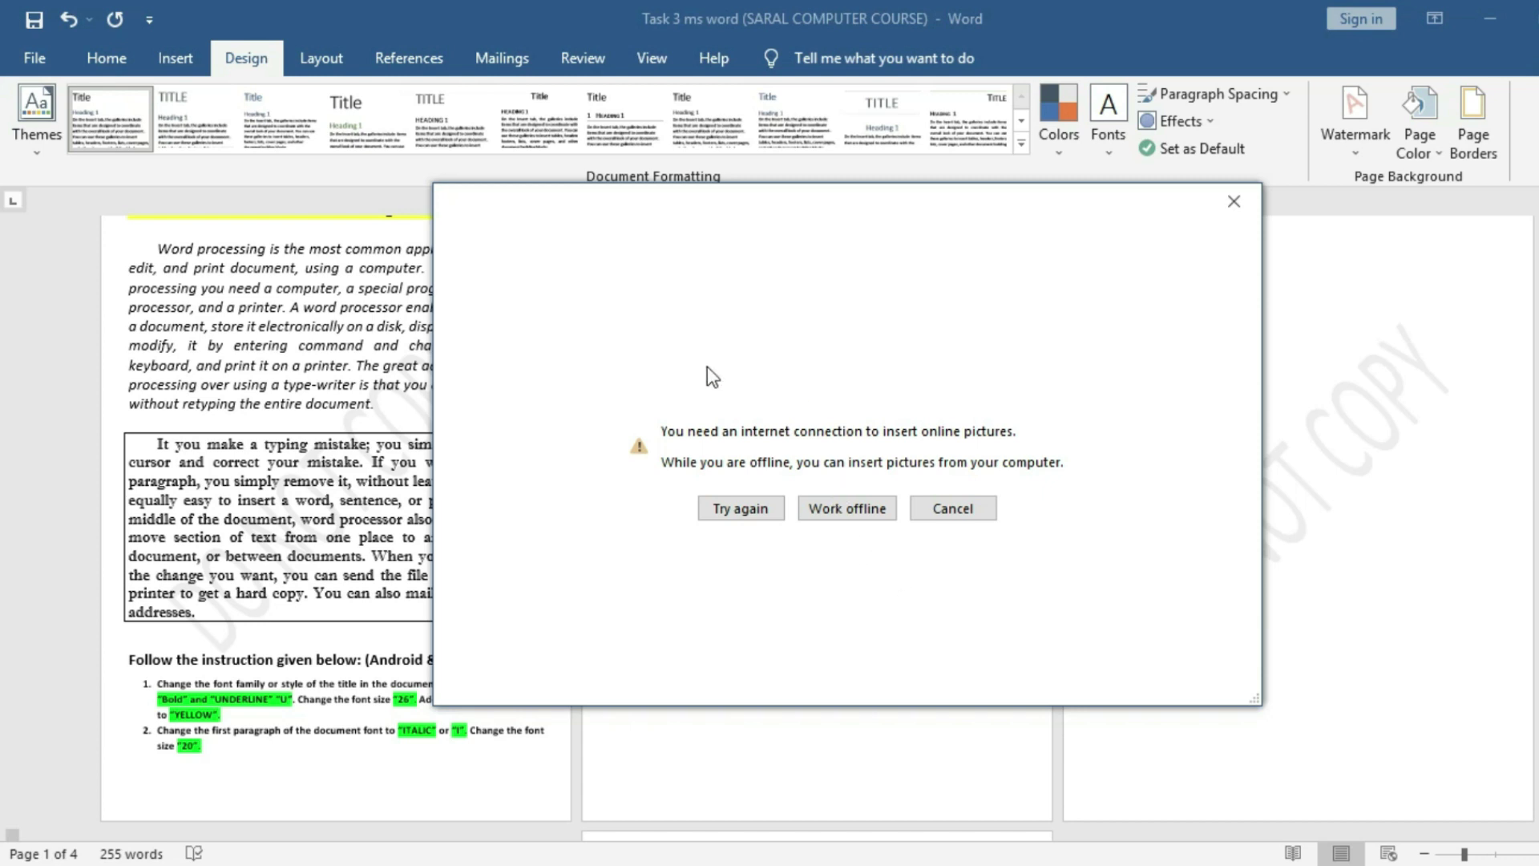
click(853, 510)
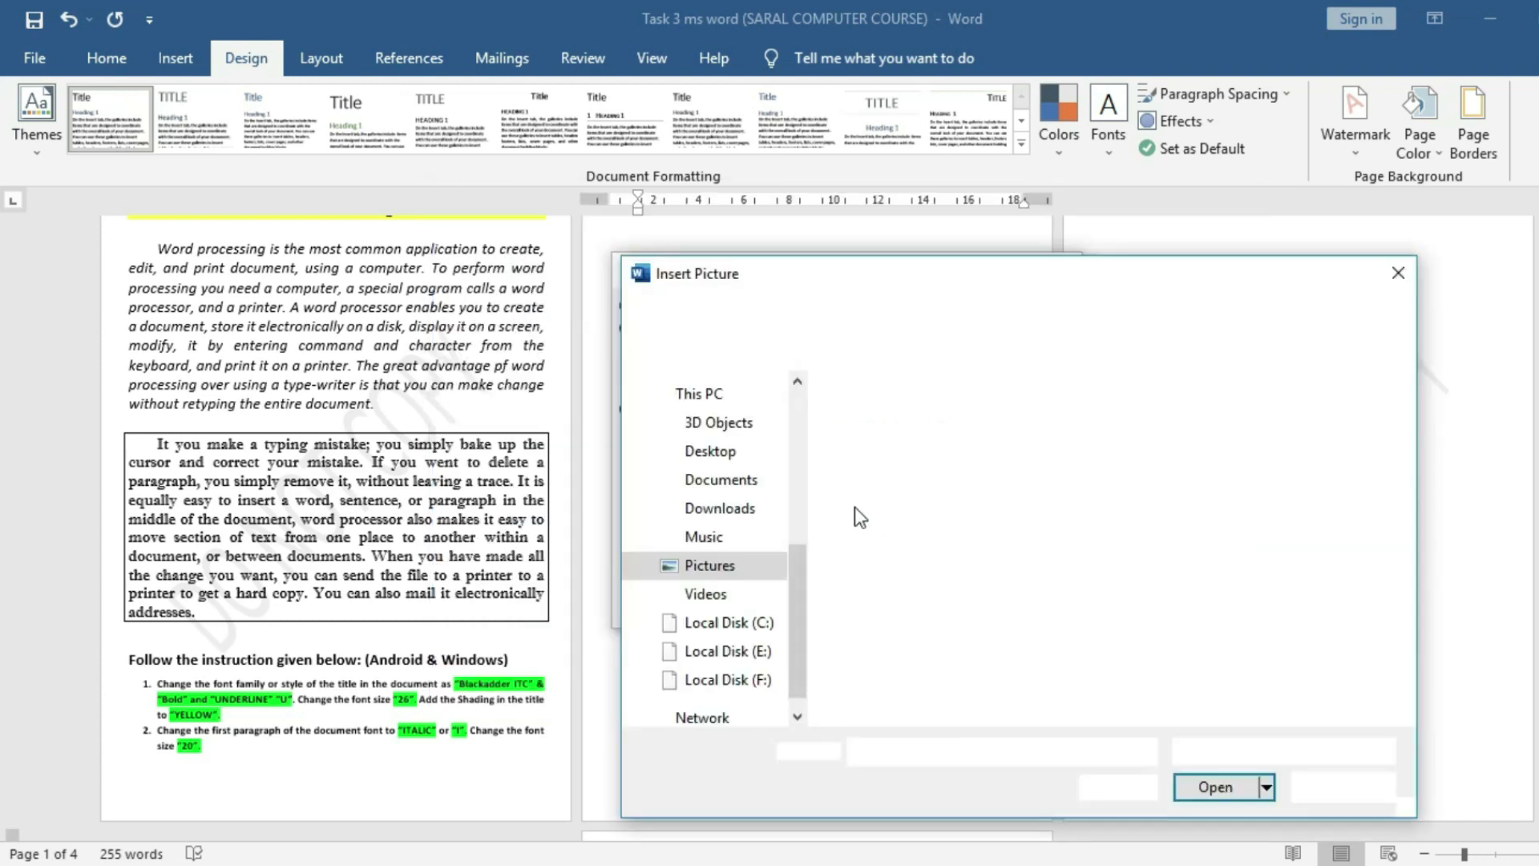
click(926, 433)
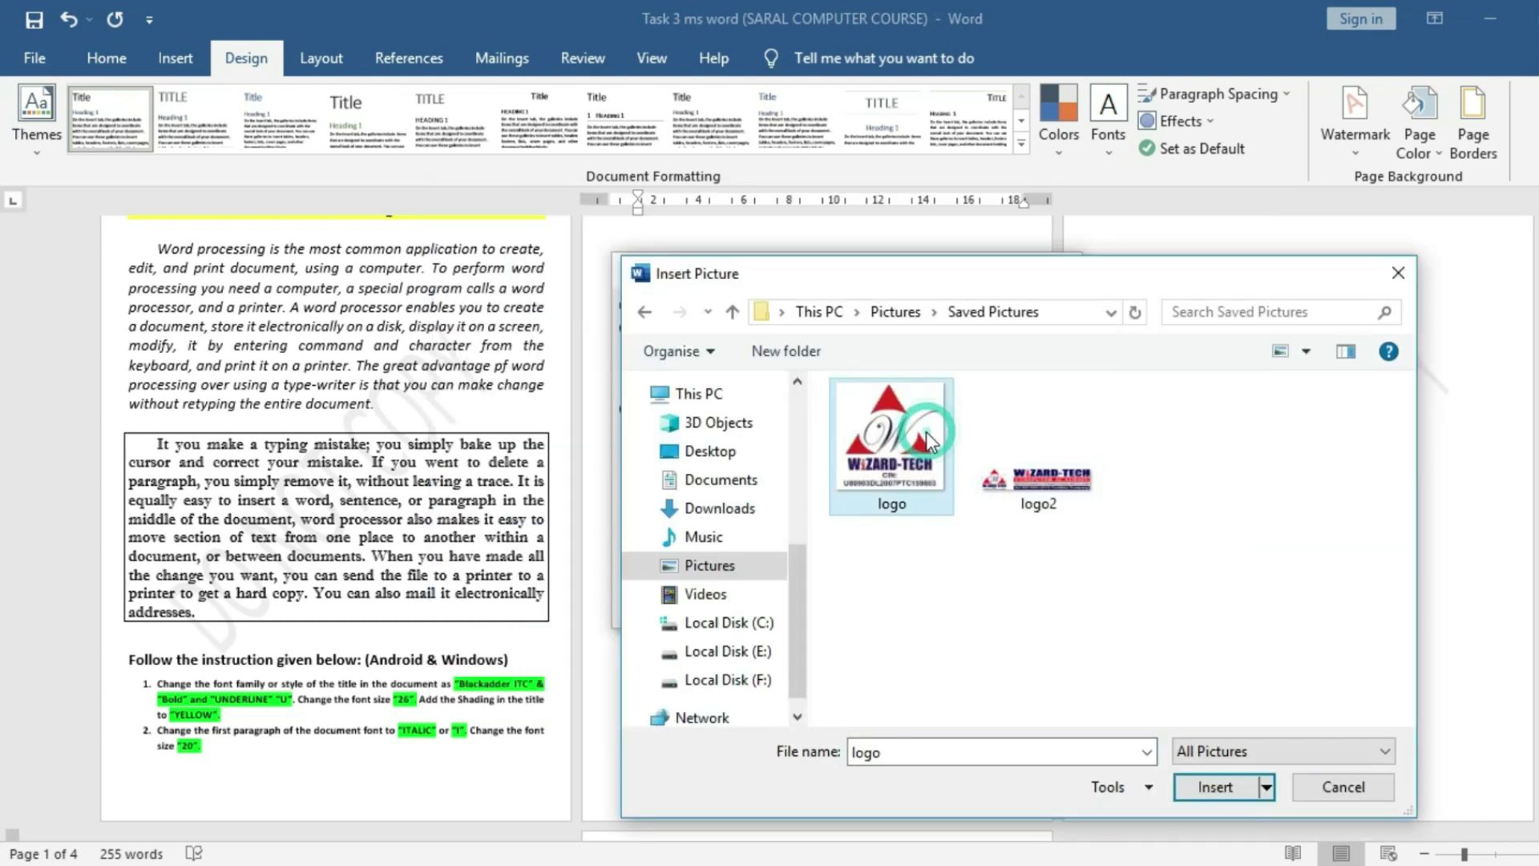
click(1202, 789)
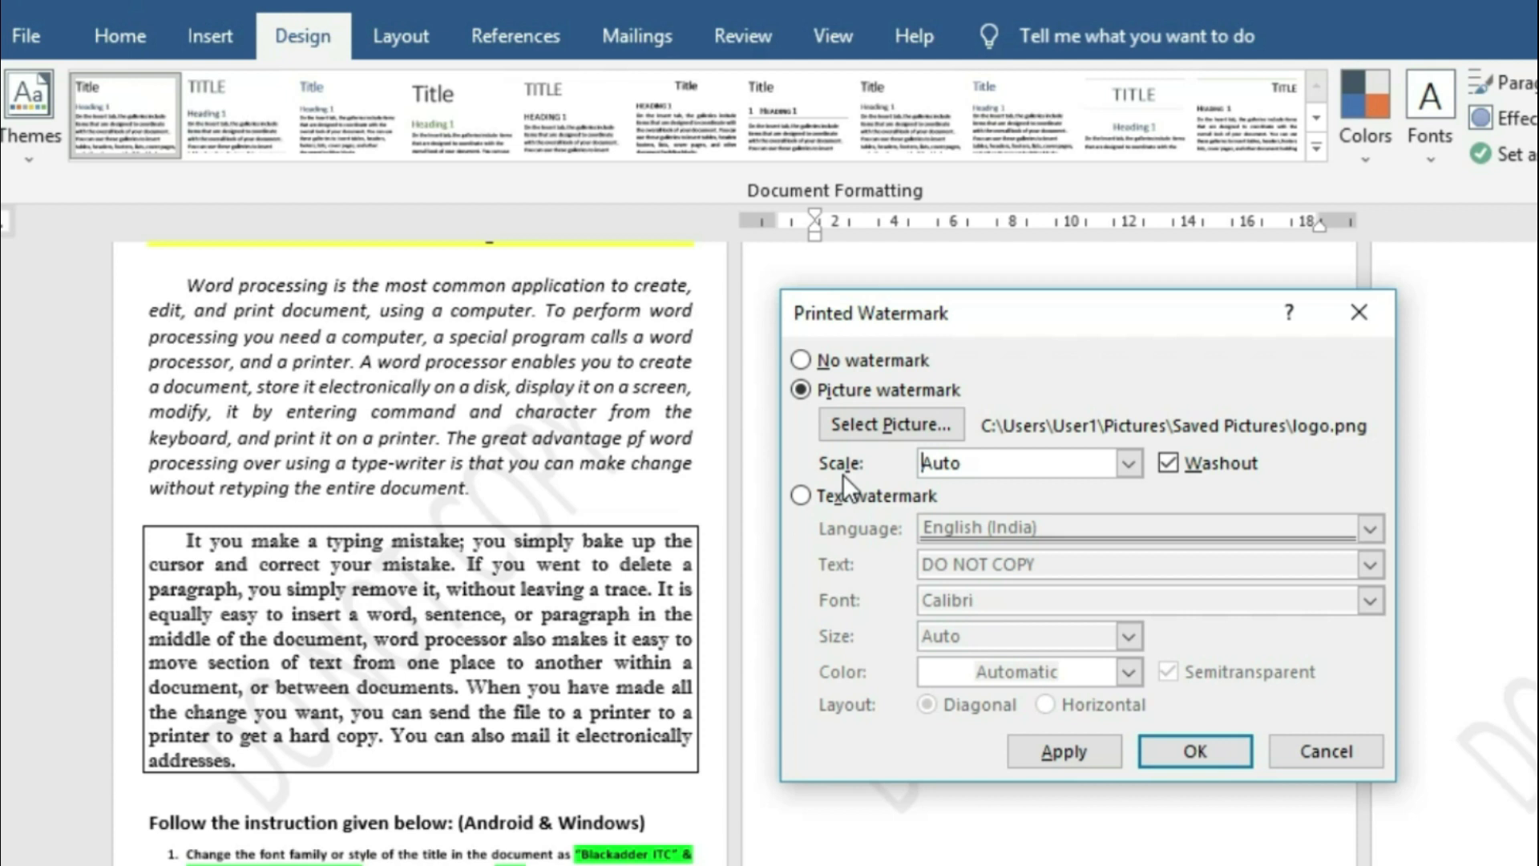
click(1135, 464)
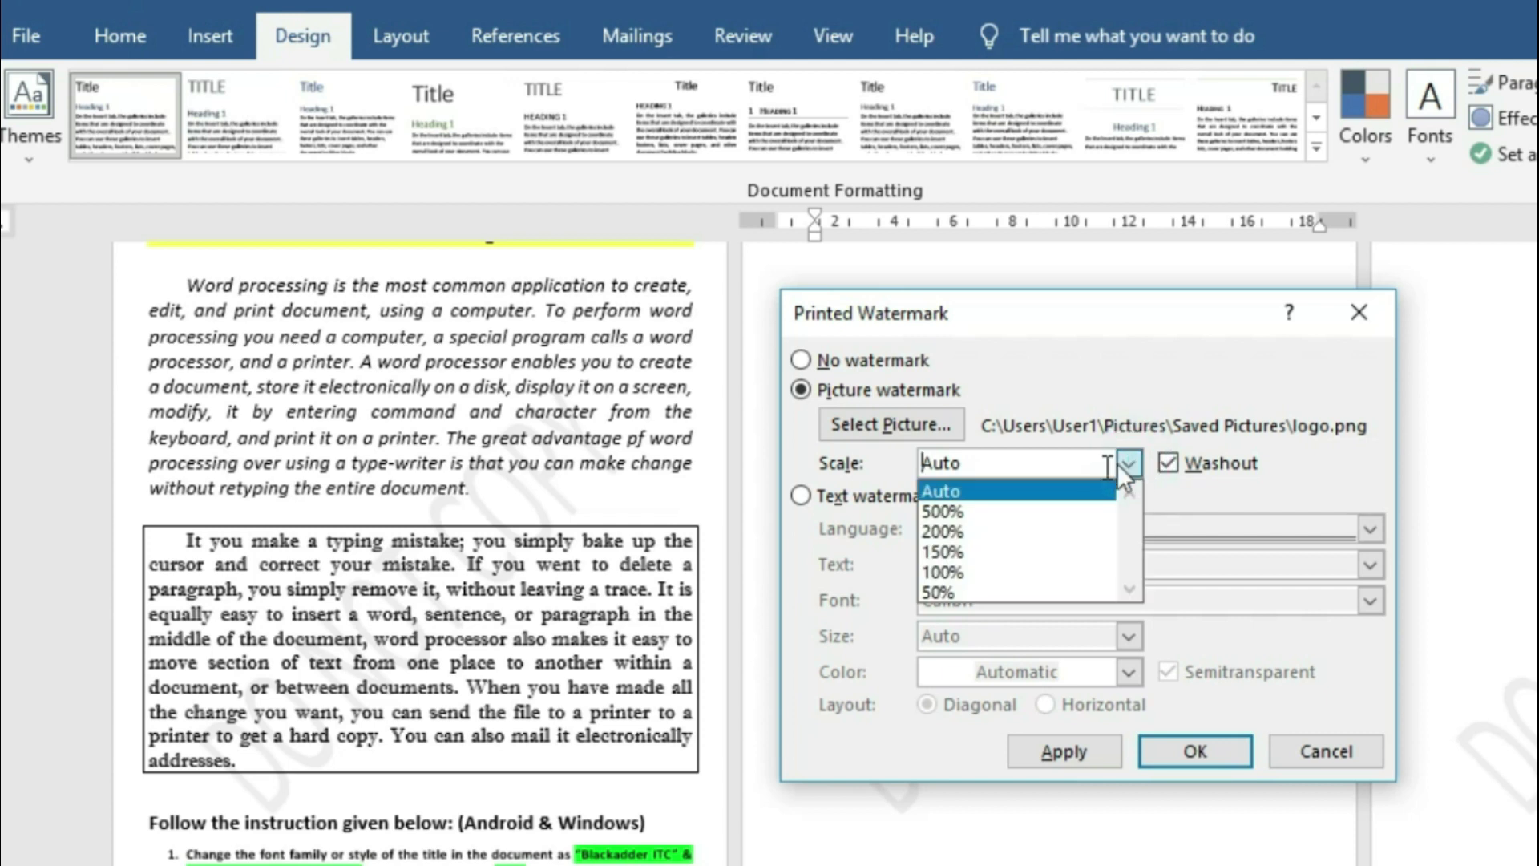
click(968, 492)
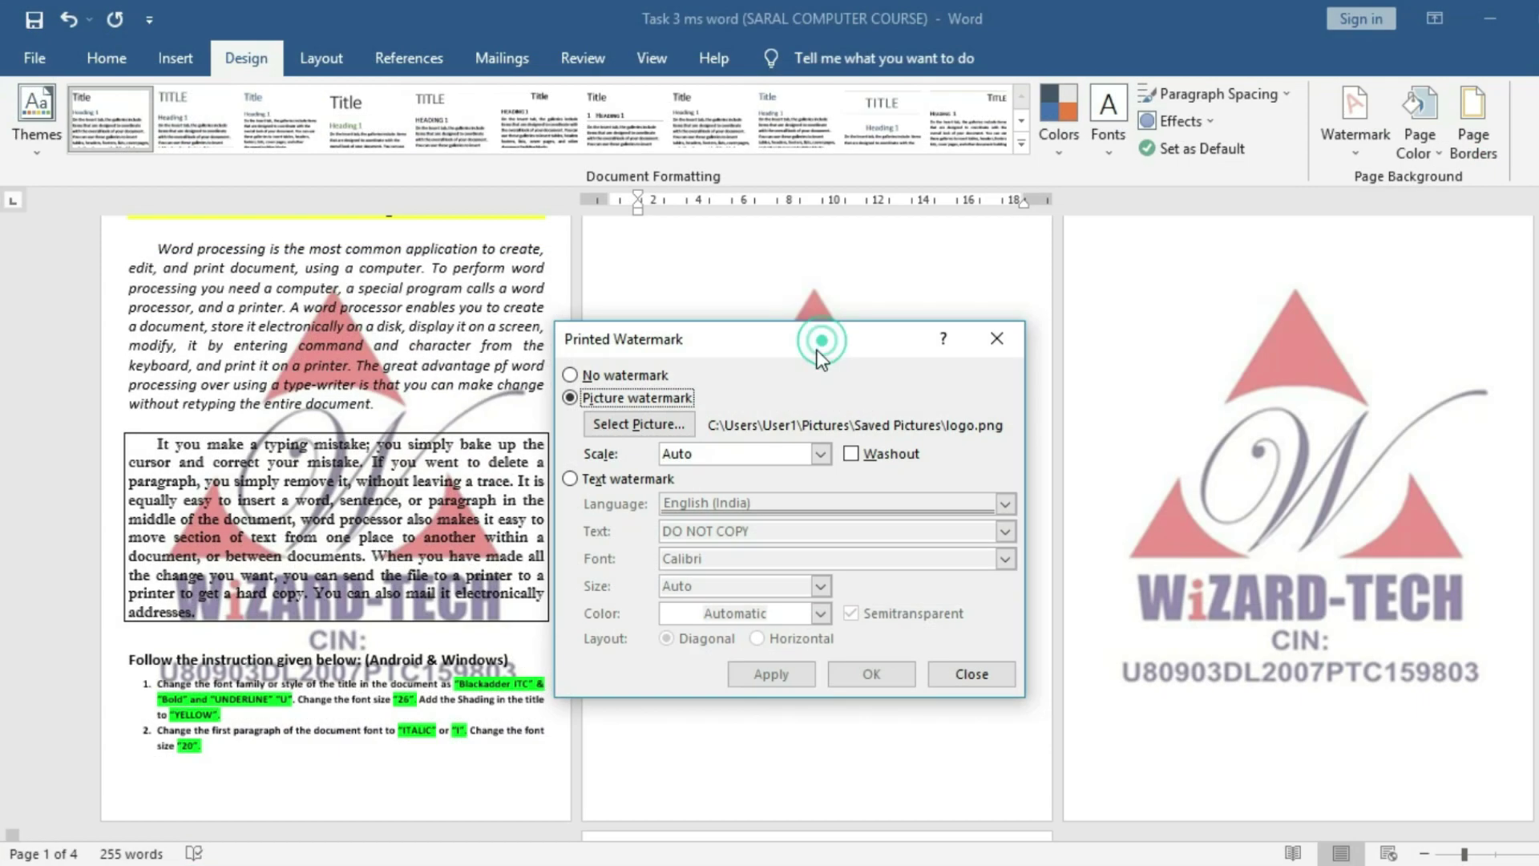
Turn on Washout and apply it so the logo watermark appears faded
drag(851, 408, 854, 410)
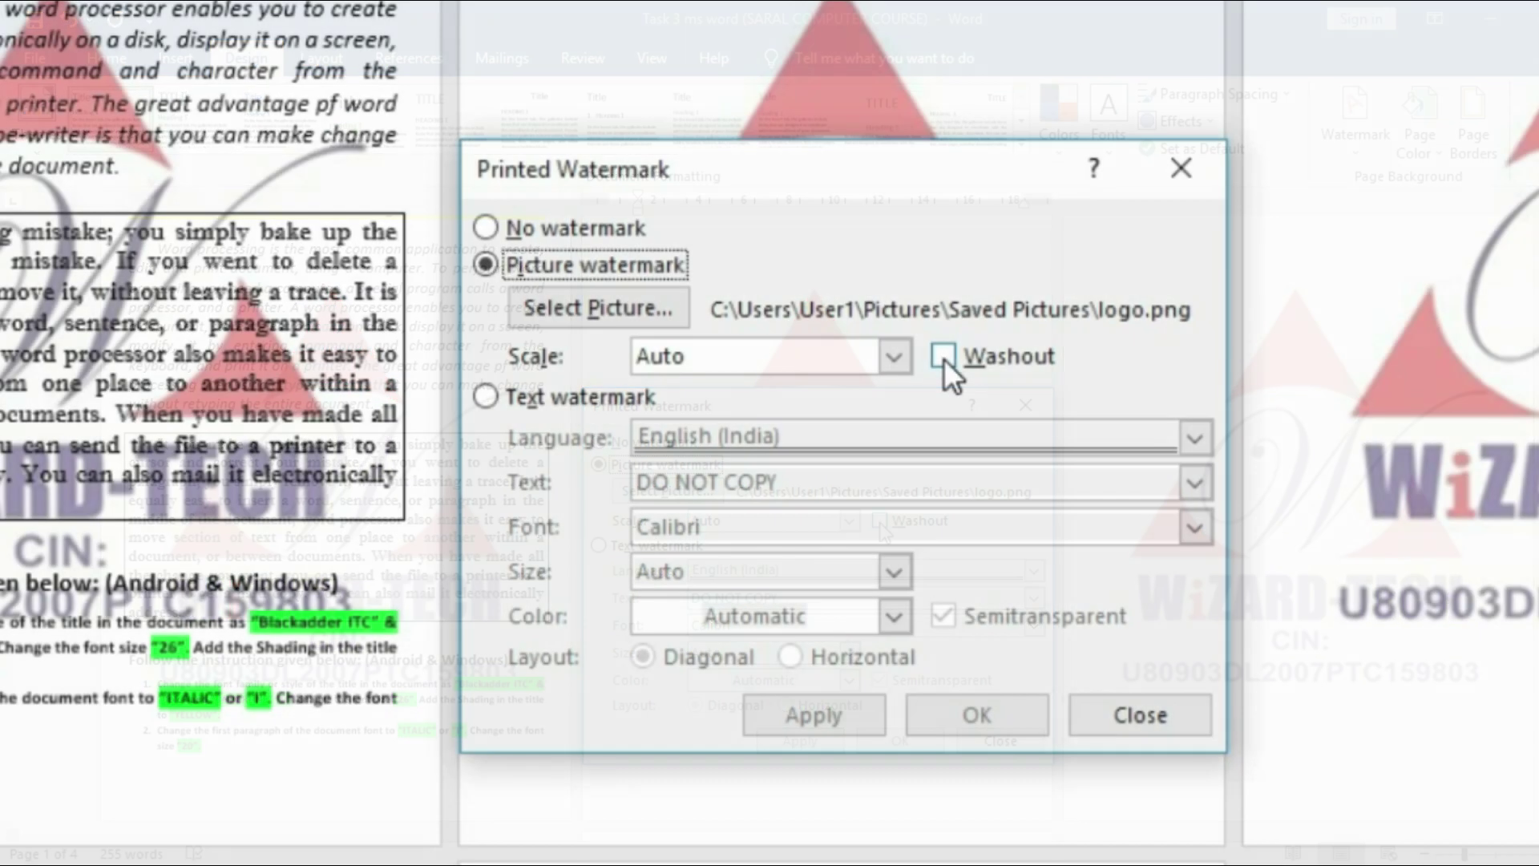
click(880, 521)
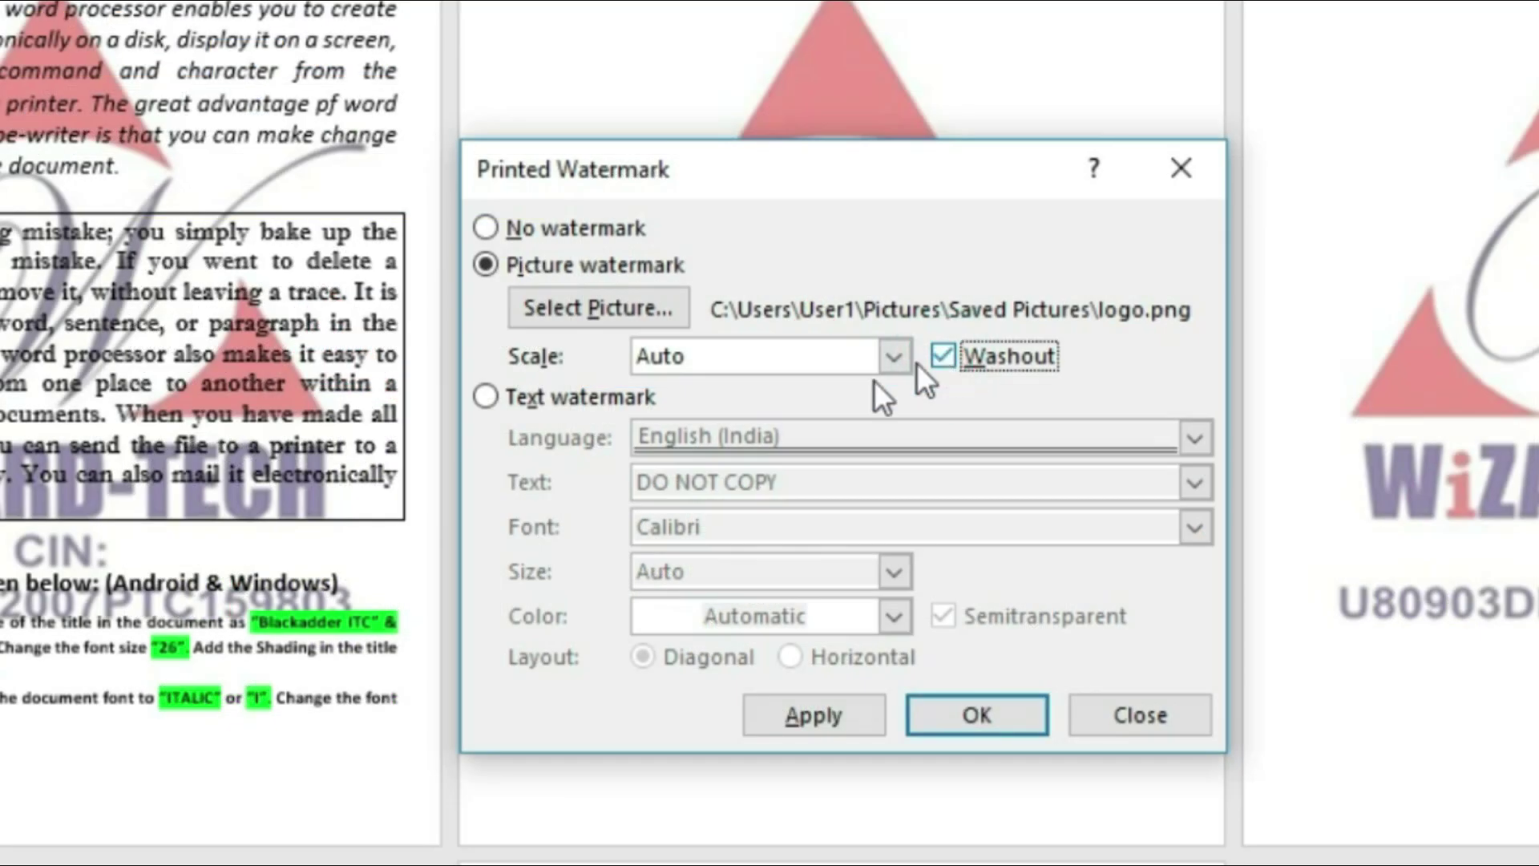
click(829, 714)
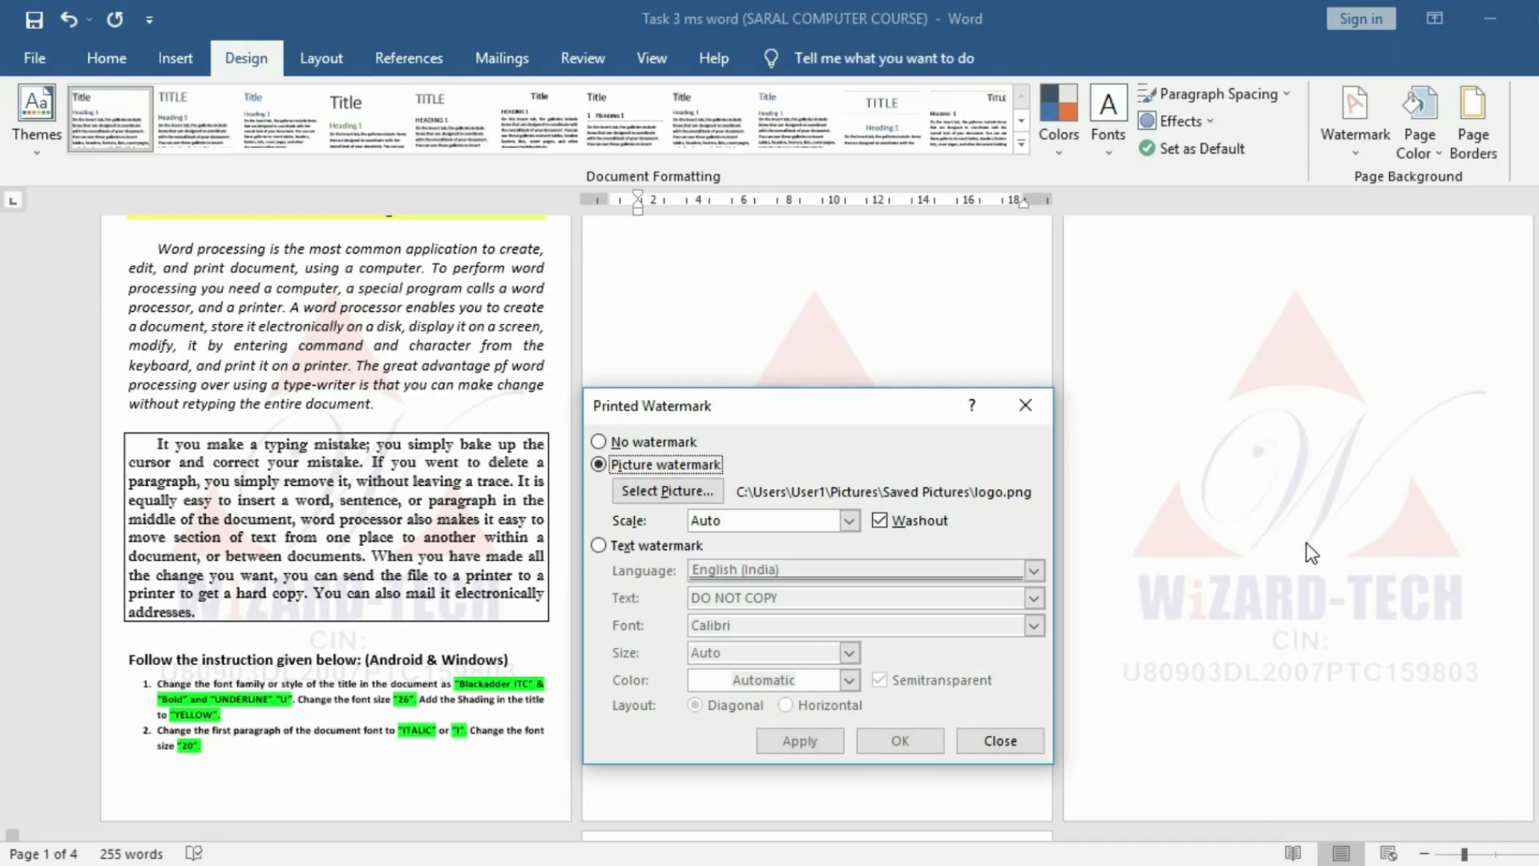
mouse_move(838, 398)
mouse_down()
mouse_move(893, 189)
mouse_move(890, 206)
mouse_up()
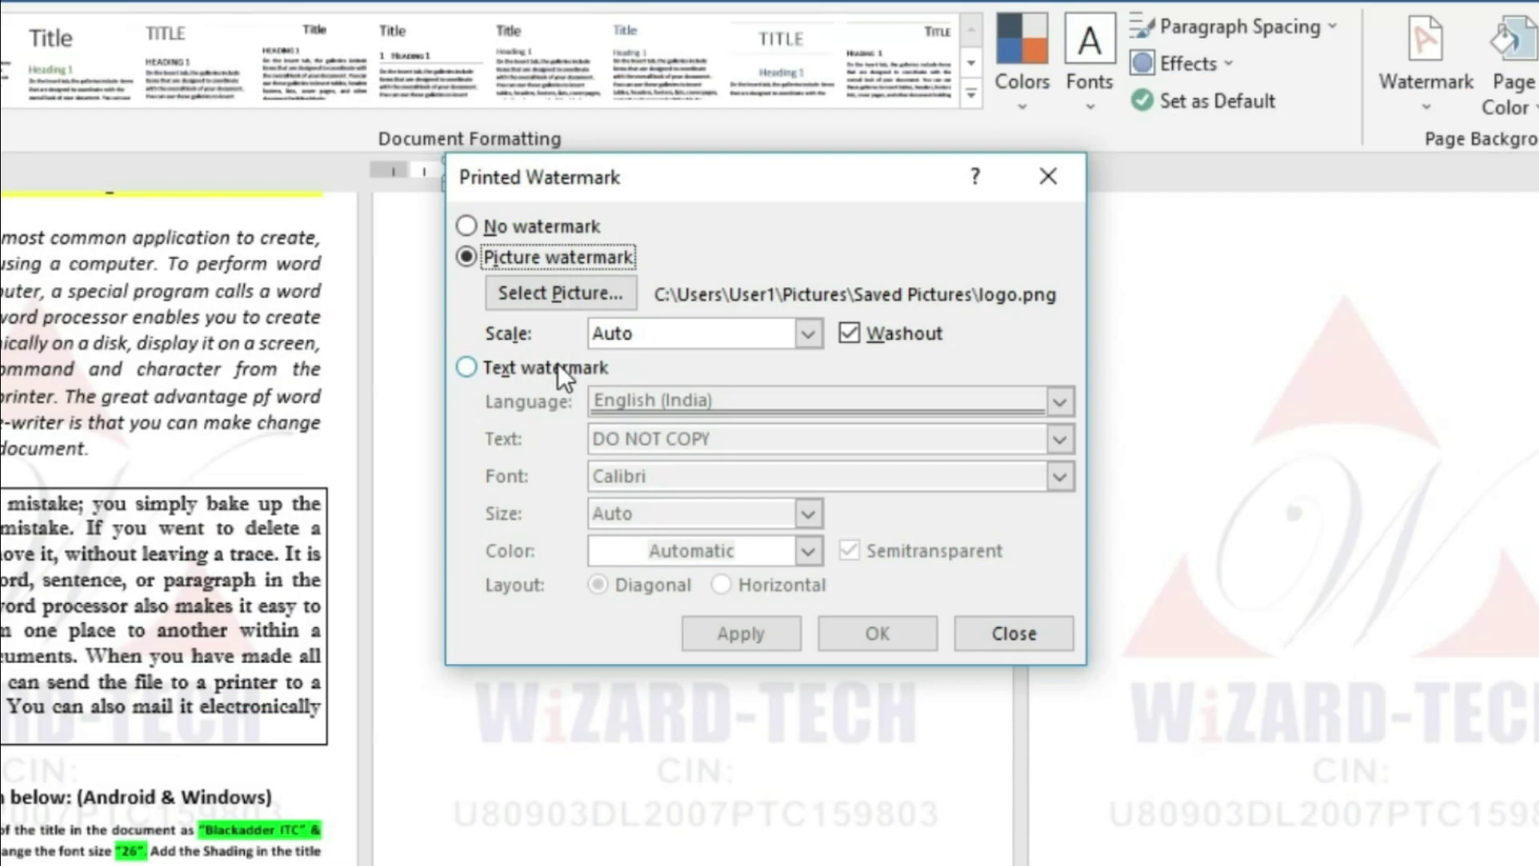
Switch to a Text watermark in English (India) reading ULTIMA CAREER TRAINING INSTITUTE in Impact font
click(556, 367)
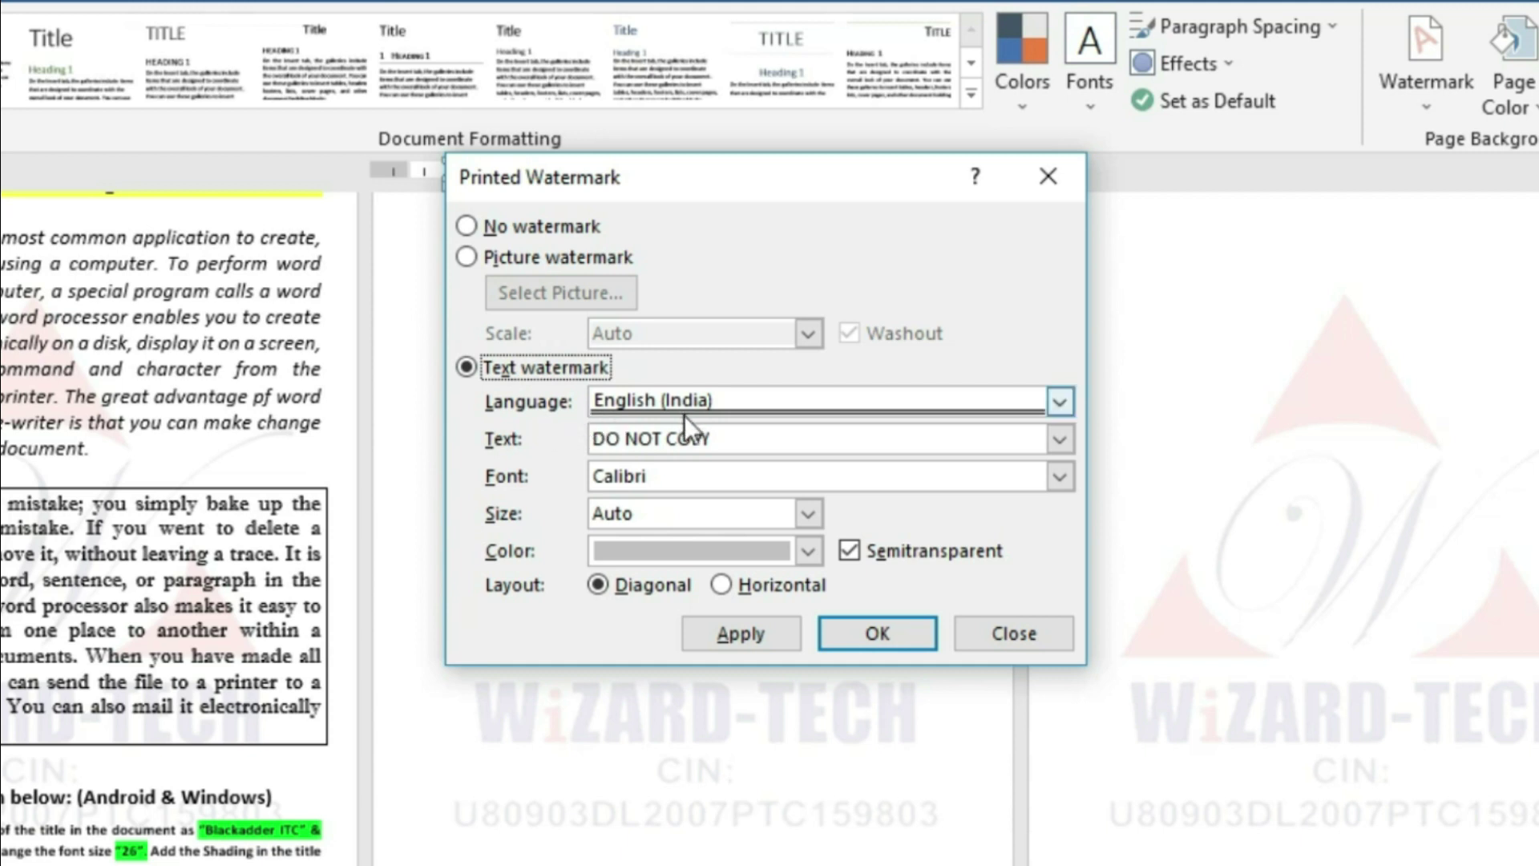
click(1055, 401)
click(746, 403)
key(Tab)
text(ASAP)
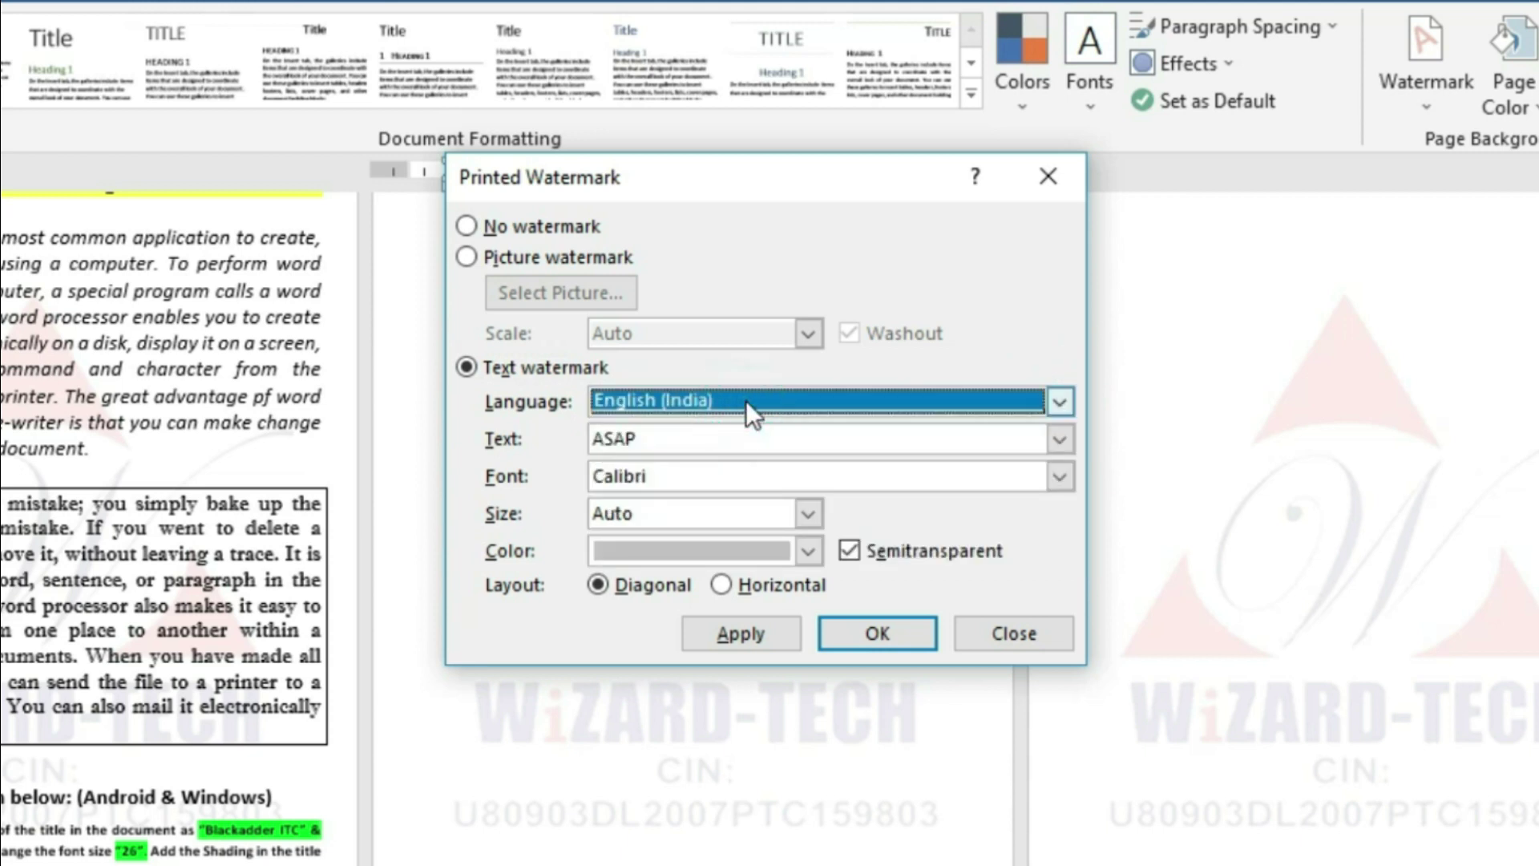
drag(656, 440, 581, 443)
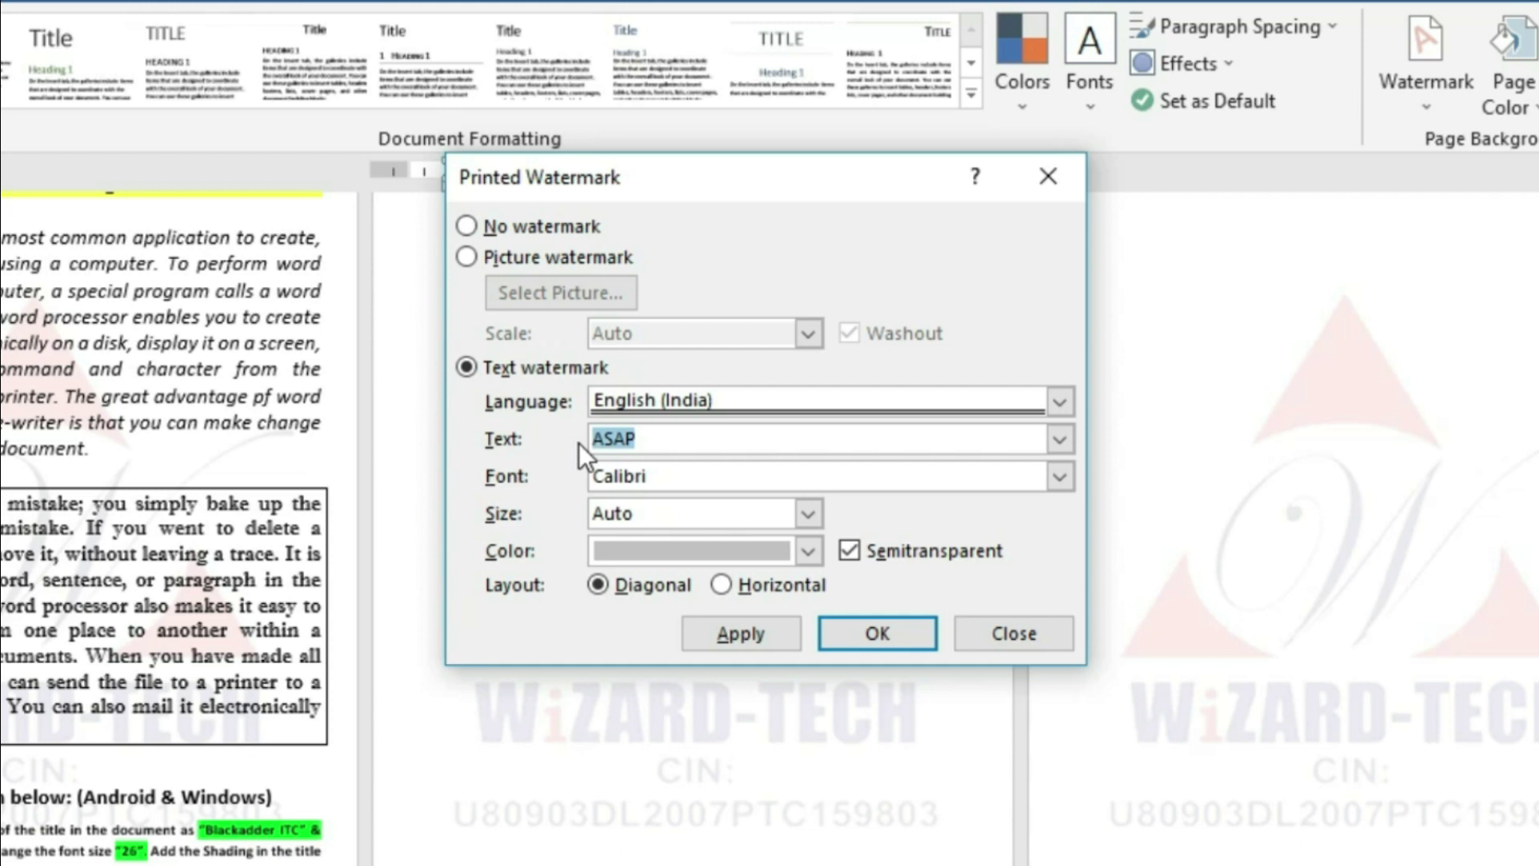
text(ULTIMA CAREER TRAINING INSTITUTE)
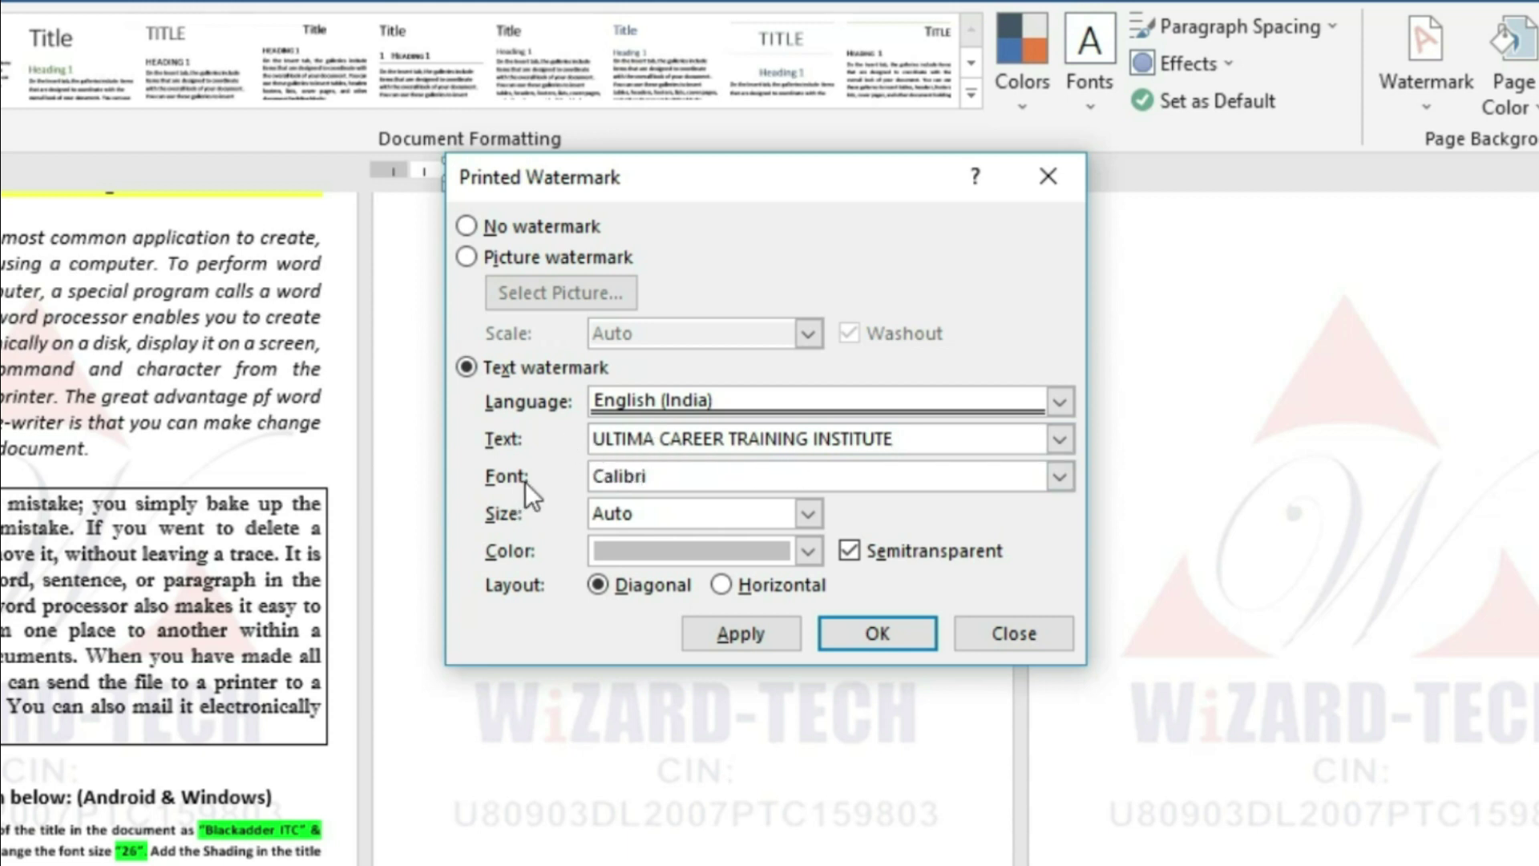
click(685, 479)
text(Impact)
Apply the text watermark at Auto size, gold colour, Horizontal layout, semitransparency off
click(807, 515)
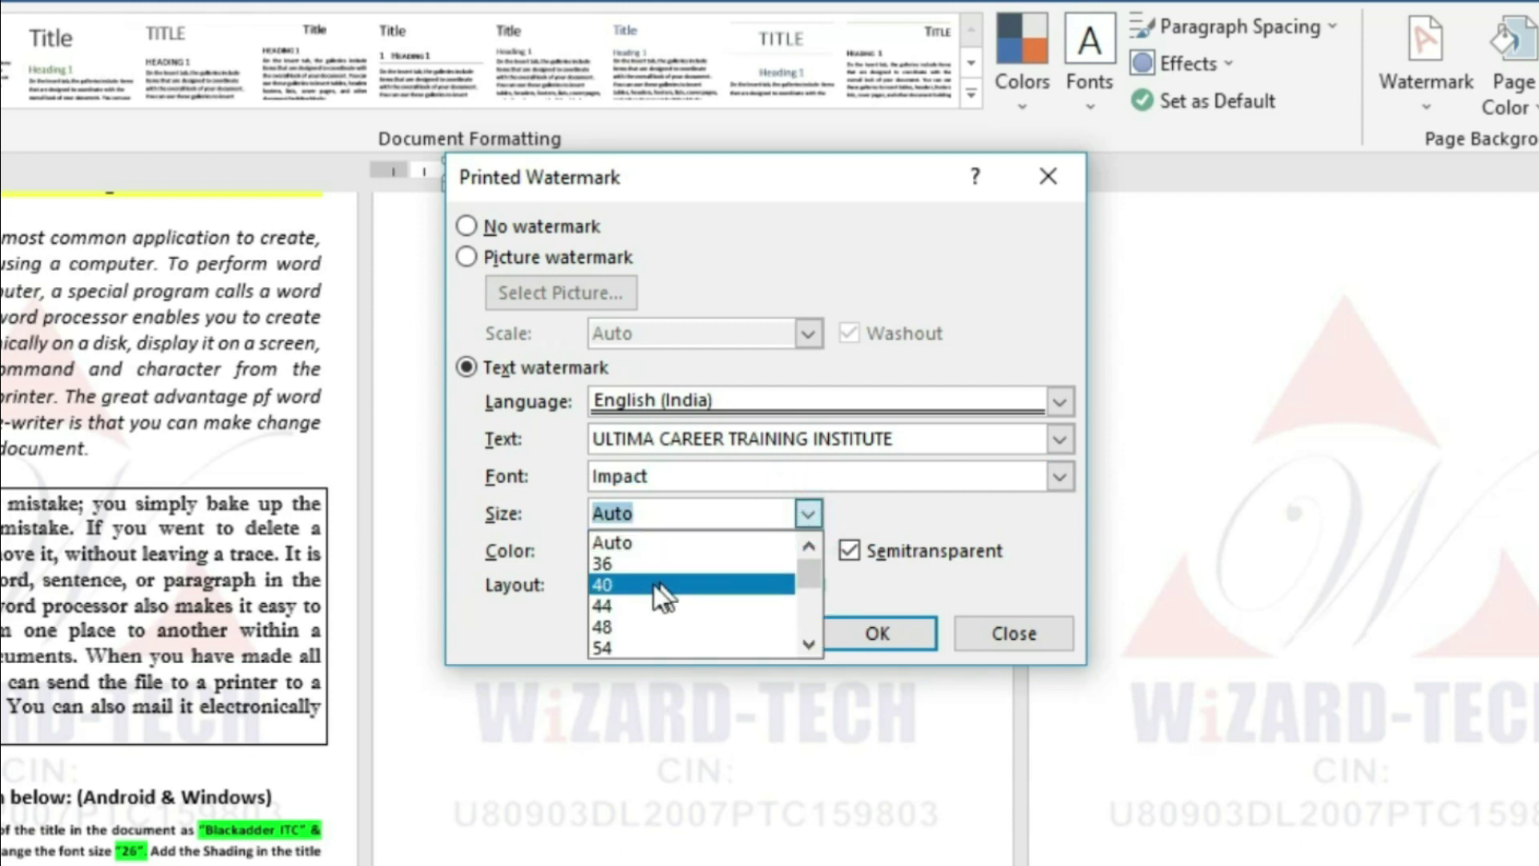
click(675, 539)
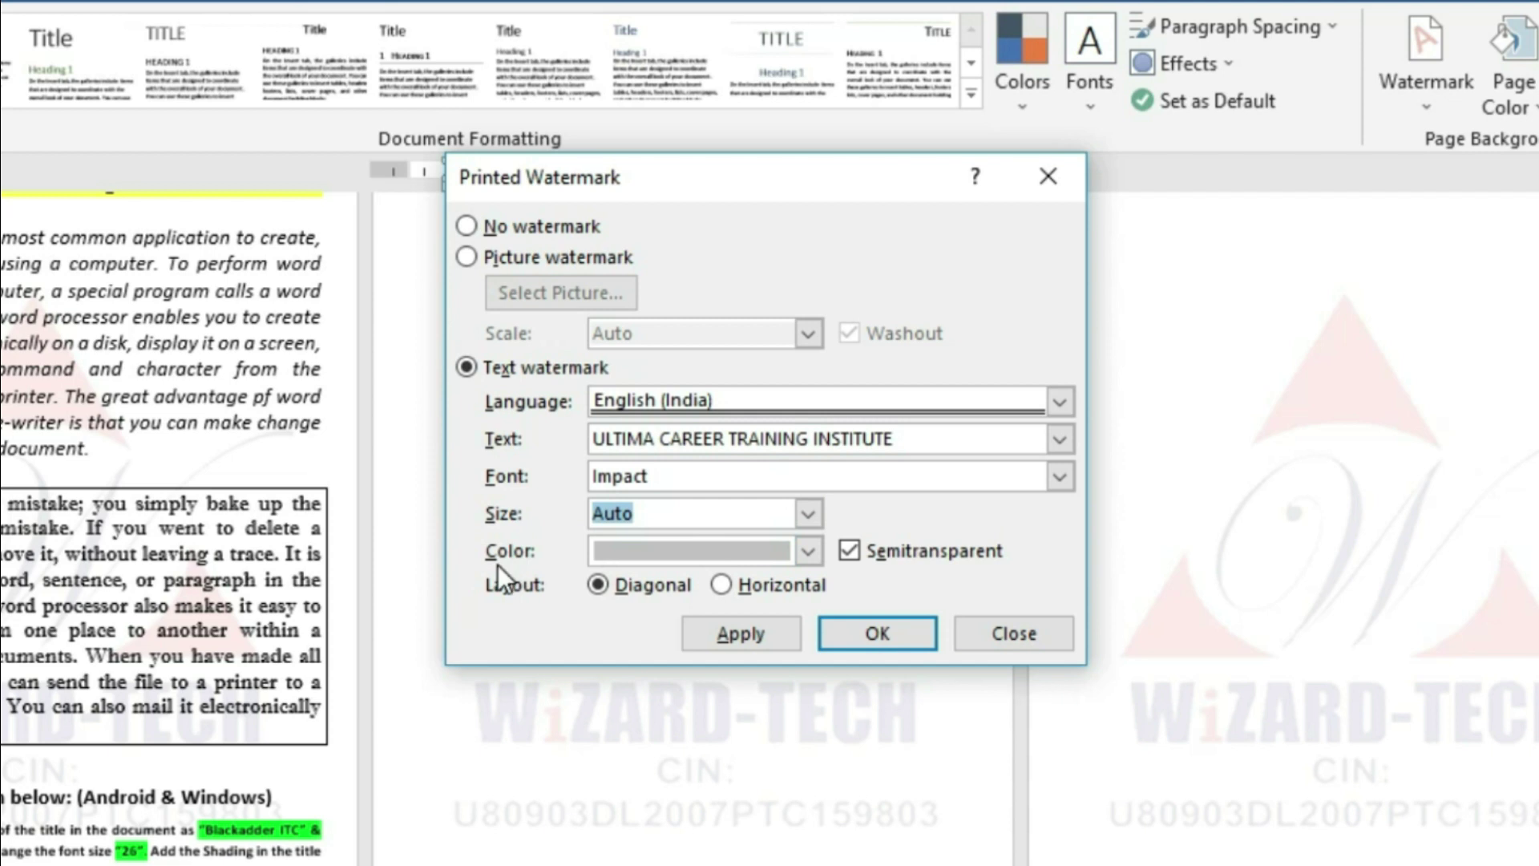
click(807, 553)
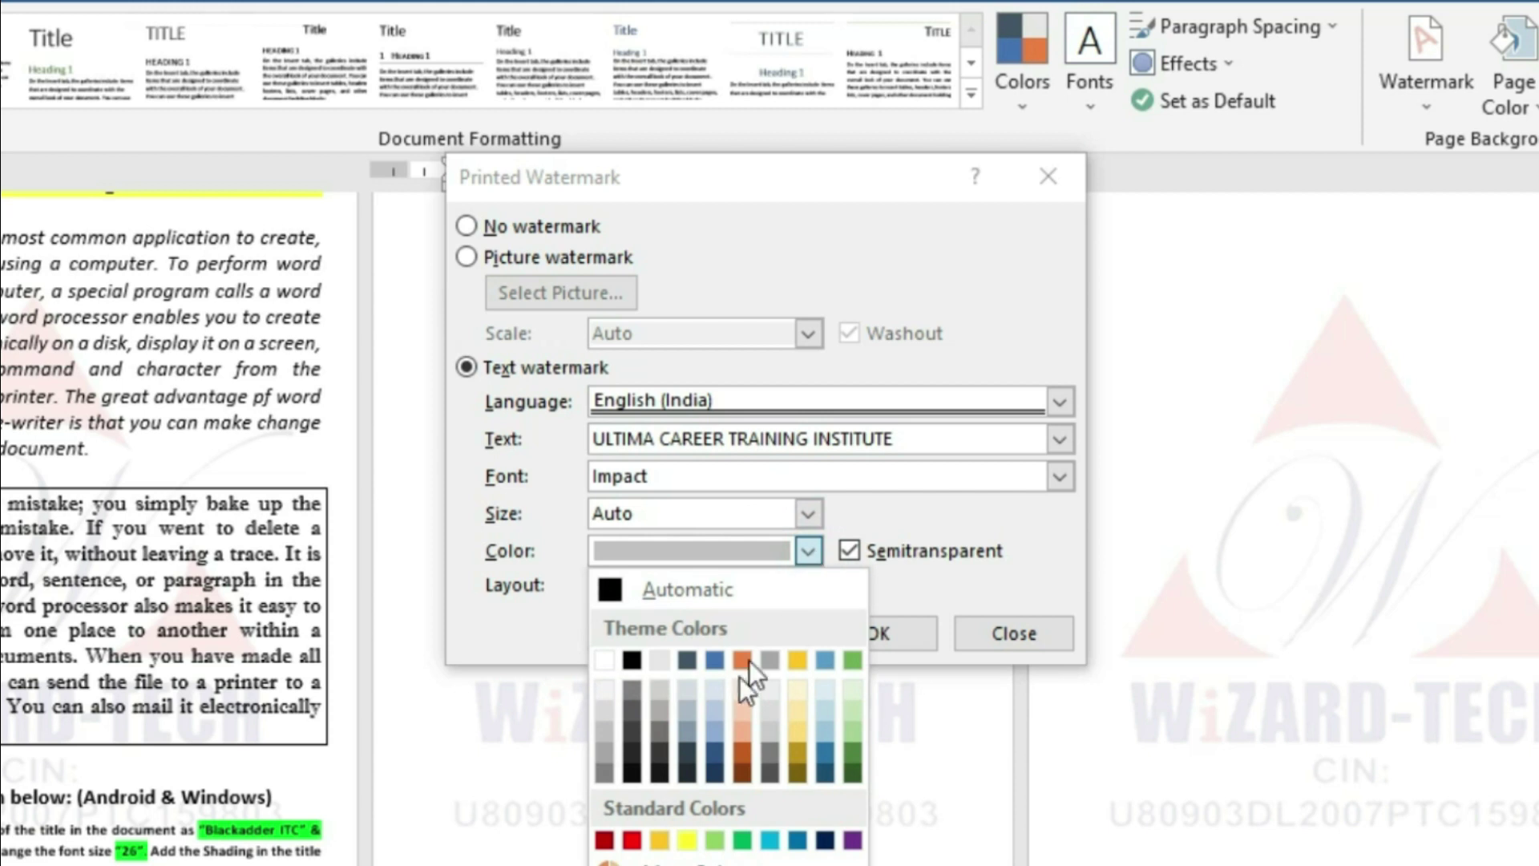
click(797, 659)
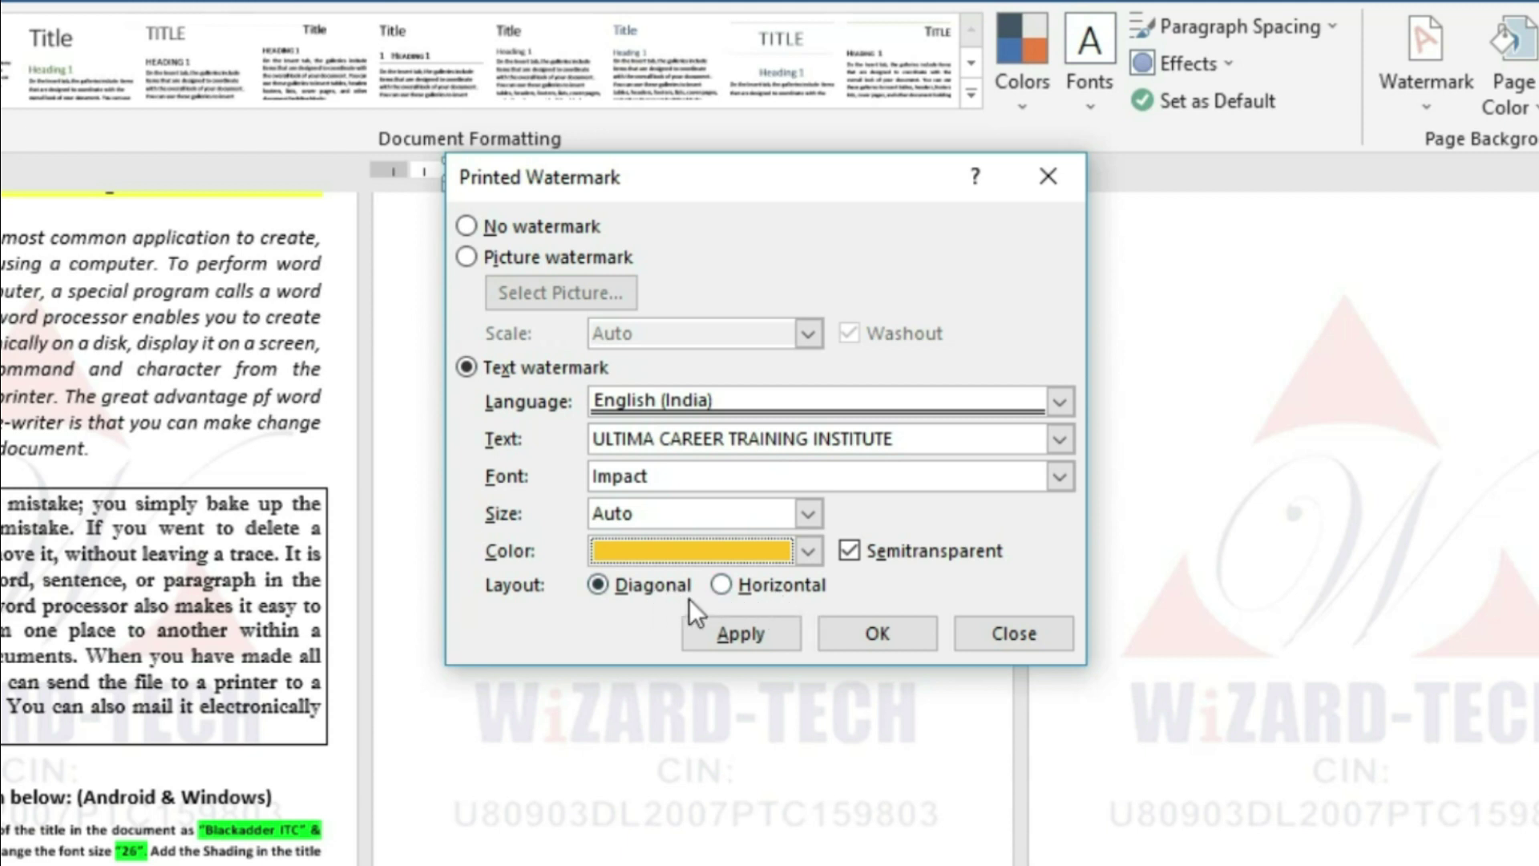
click(790, 585)
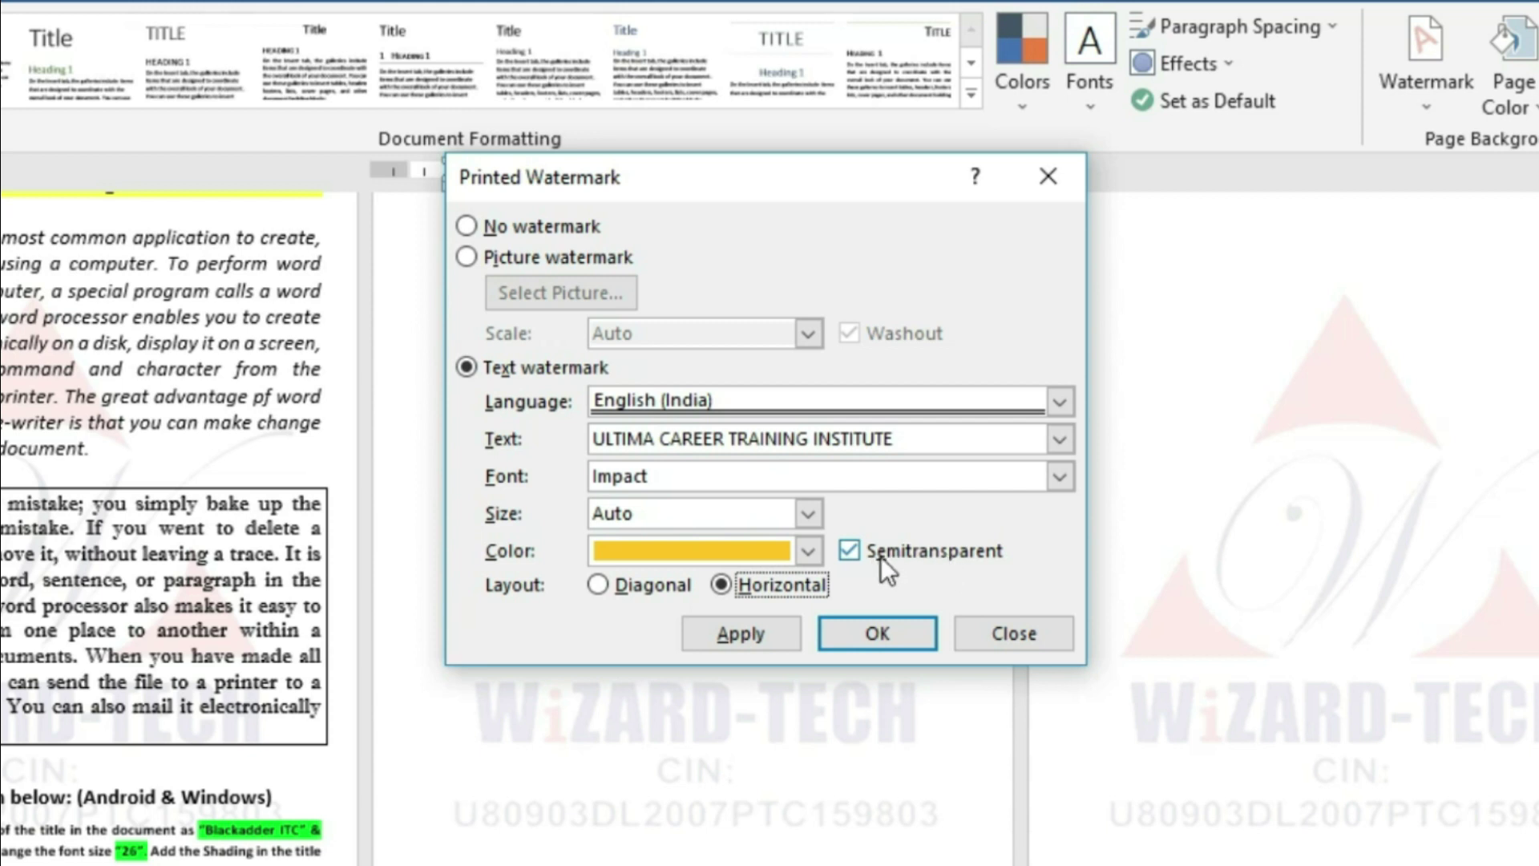
click(850, 549)
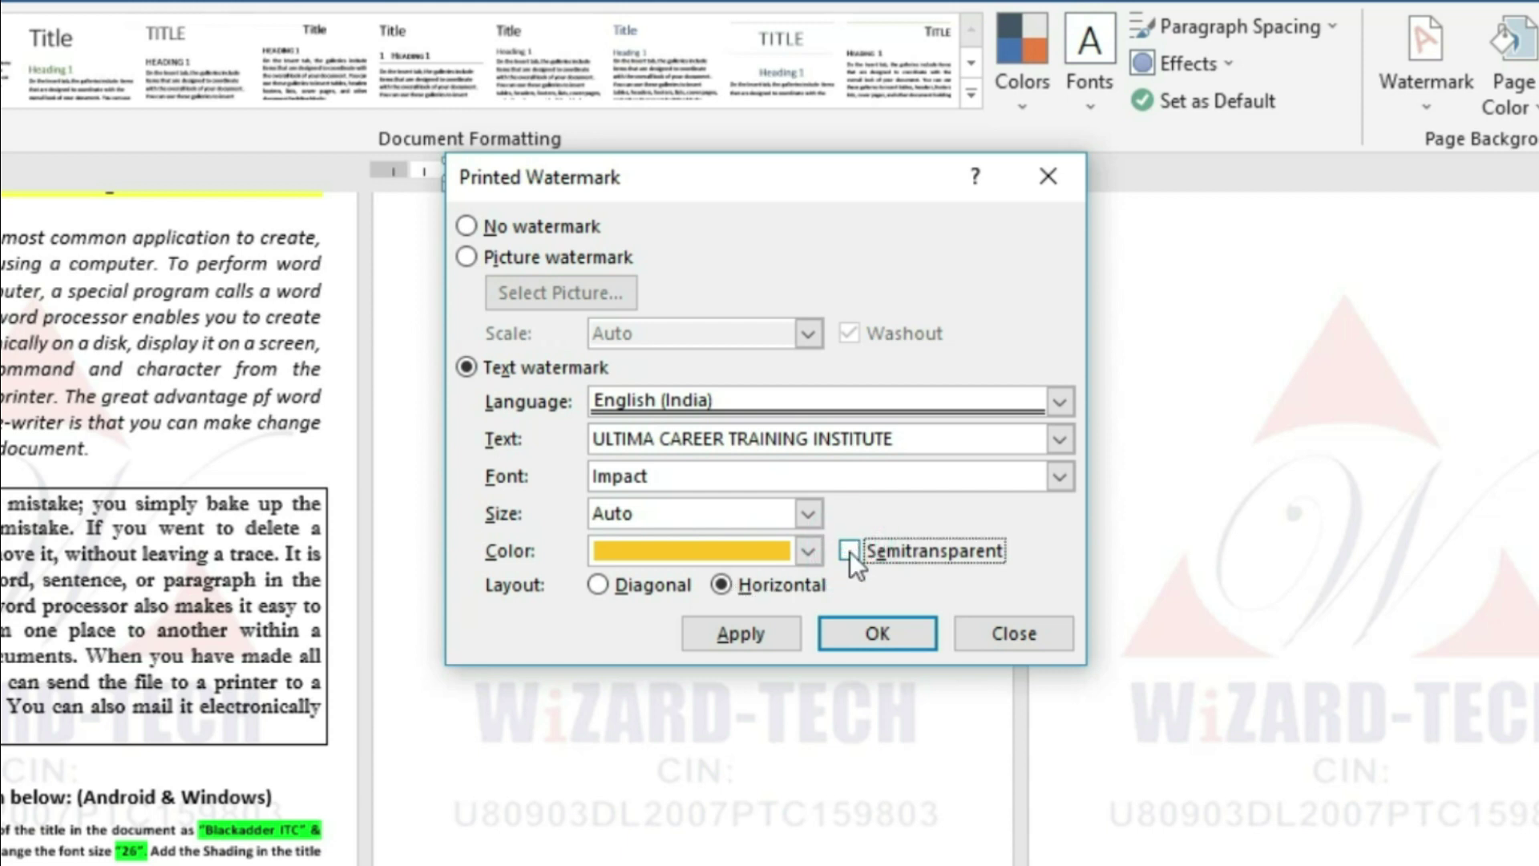
click(741, 634)
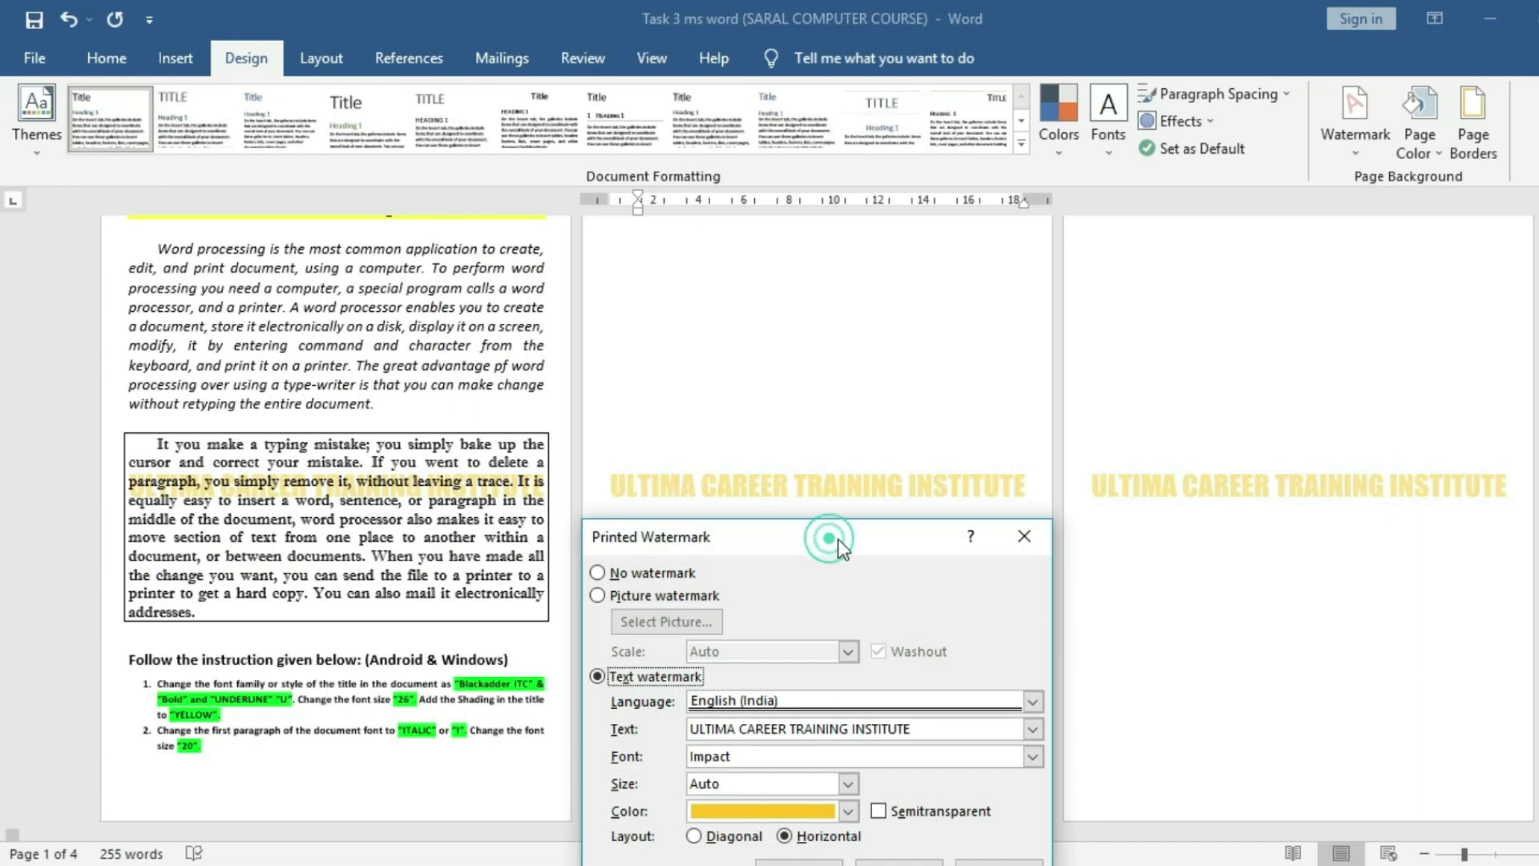
Close the watermark settings and check the yellow text watermark across all pages
drag(829, 538, 878, 542)
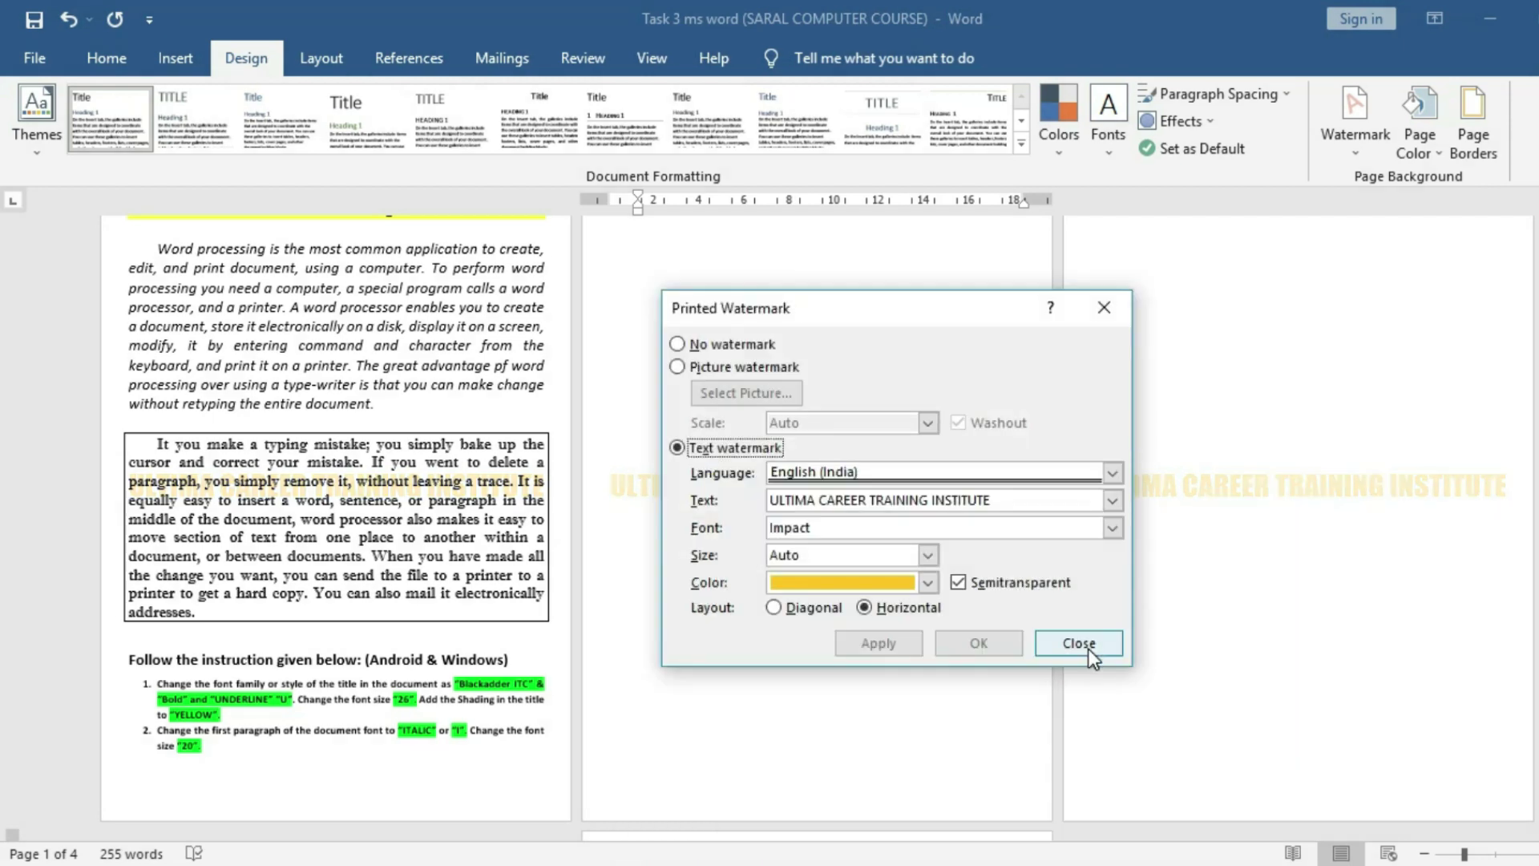
click(1088, 647)
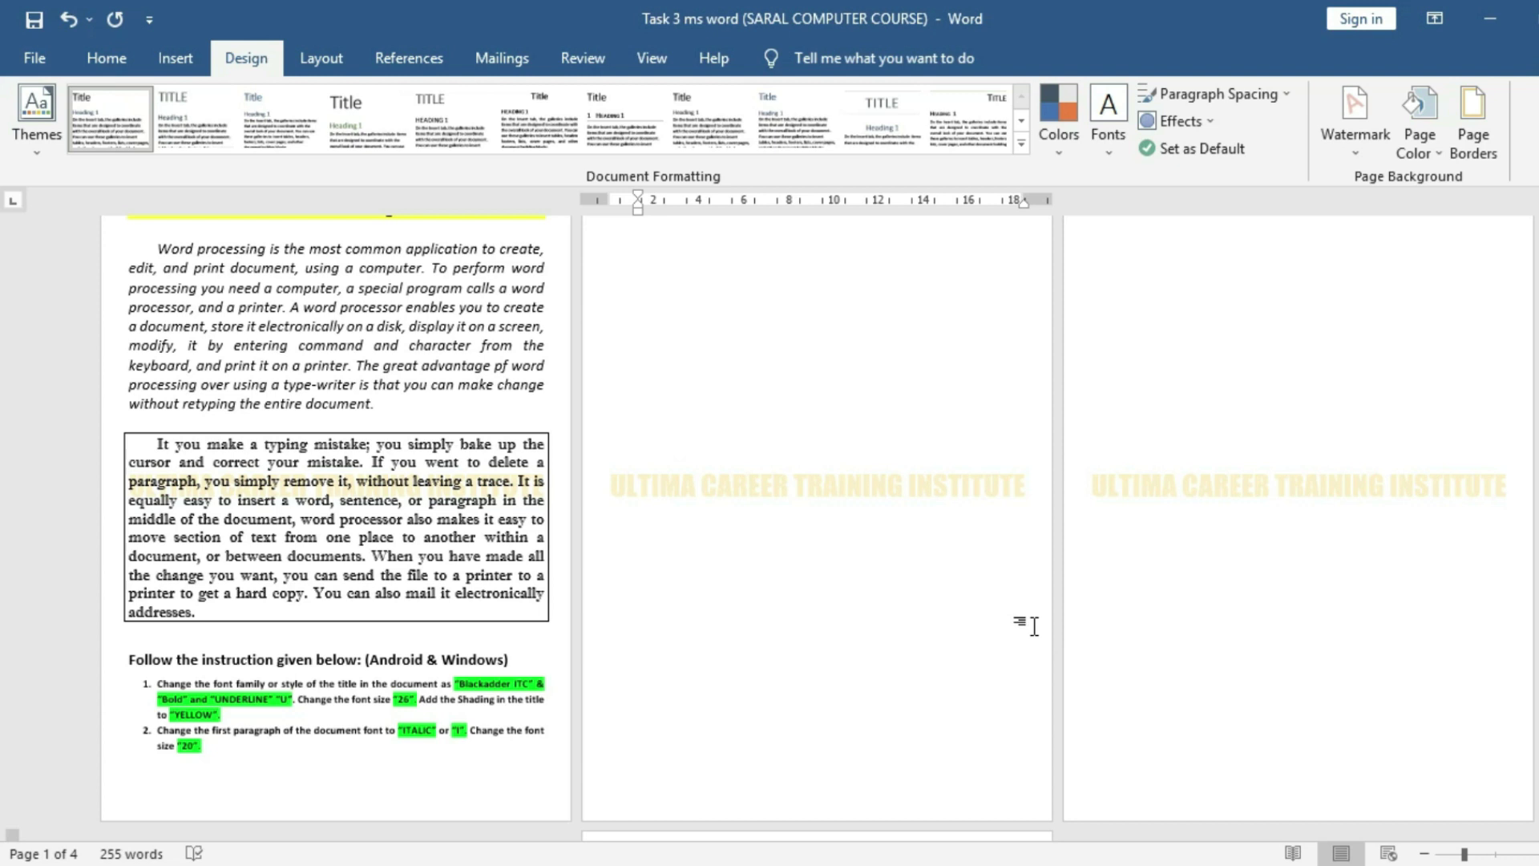
scroll(783, 523, up, 2)
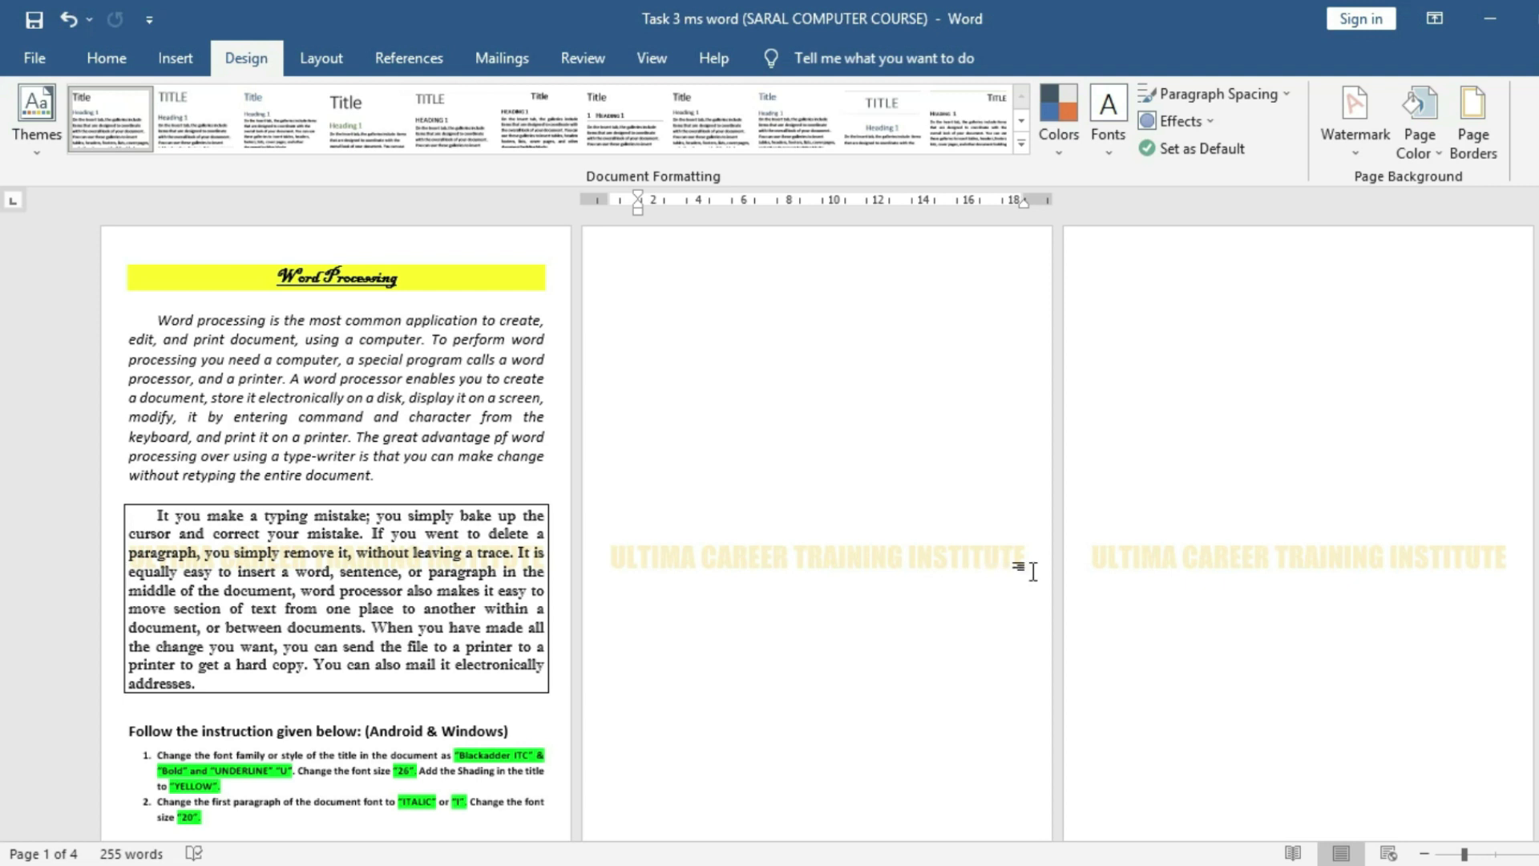
scroll(907, 548, down, 5)
scroll(910, 561, down, 5)
scroll(906, 566, down, 7)
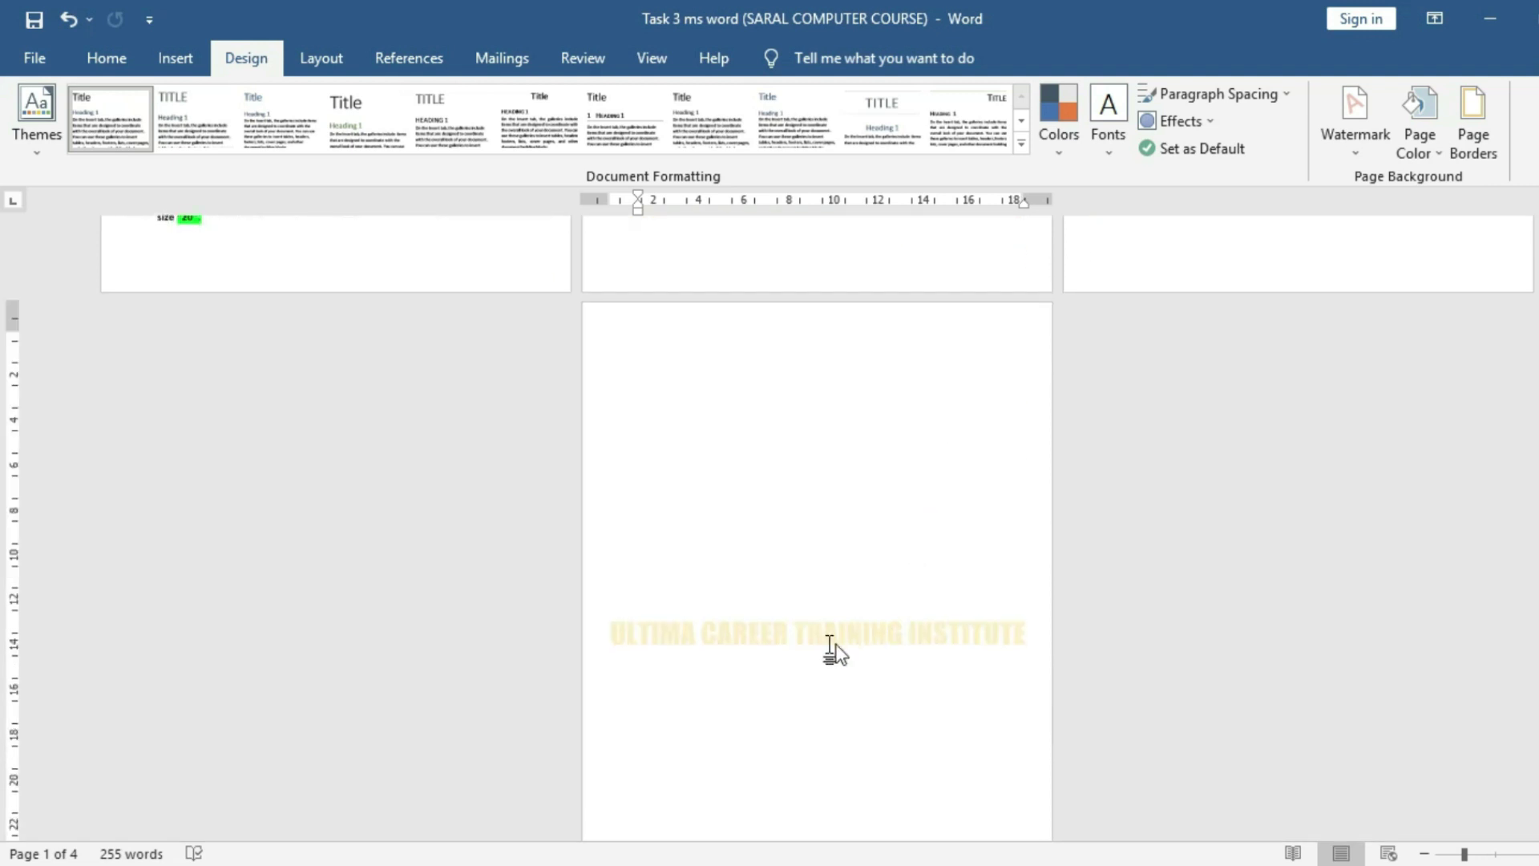
scroll(896, 657, up, 15)
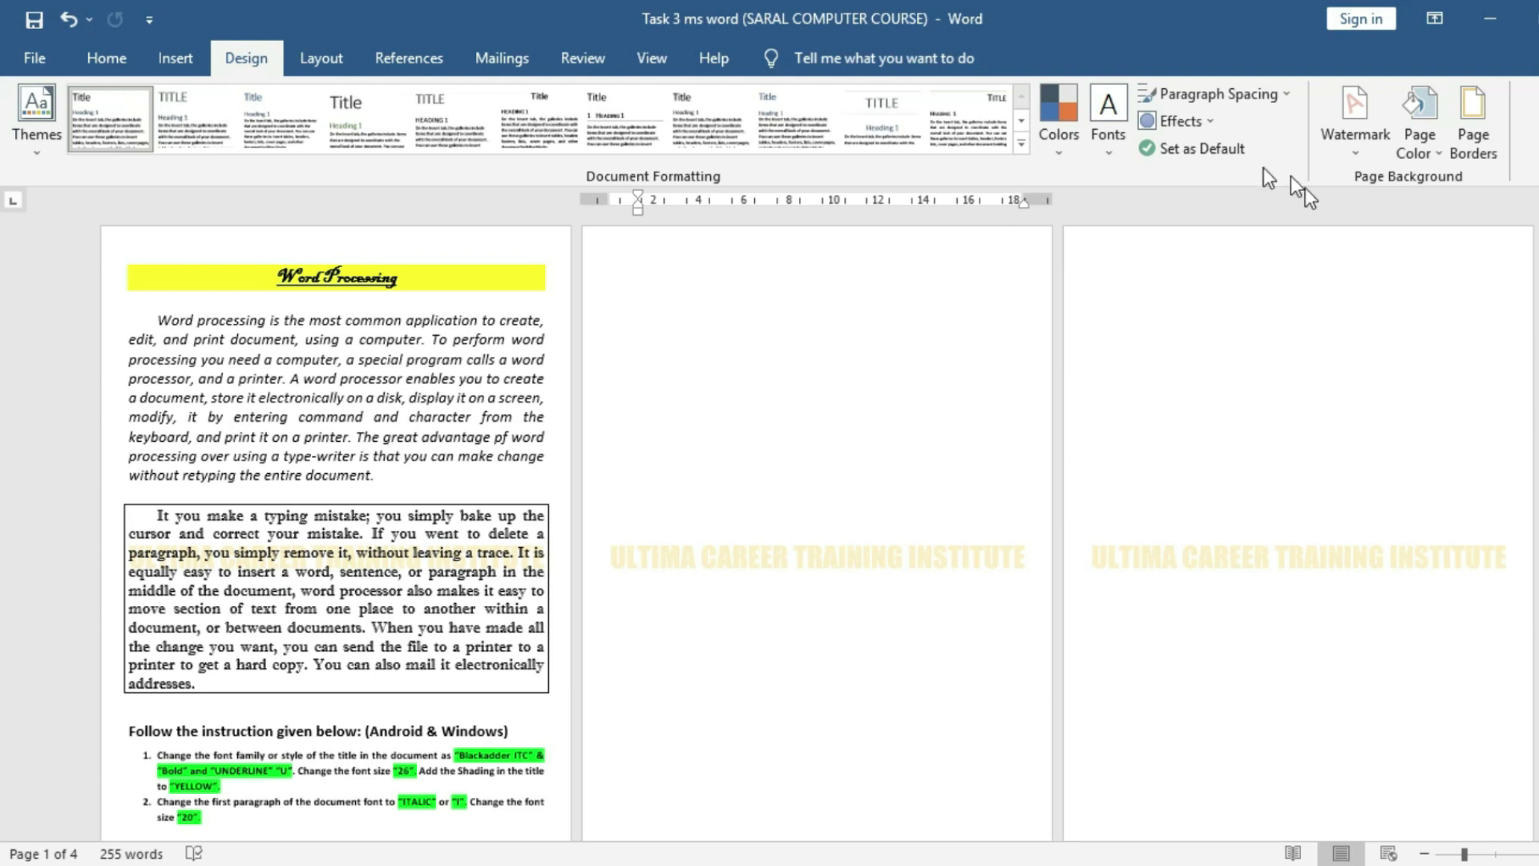
Choose Remove Watermark and confirm the four pages no longer show any watermark
click(1350, 152)
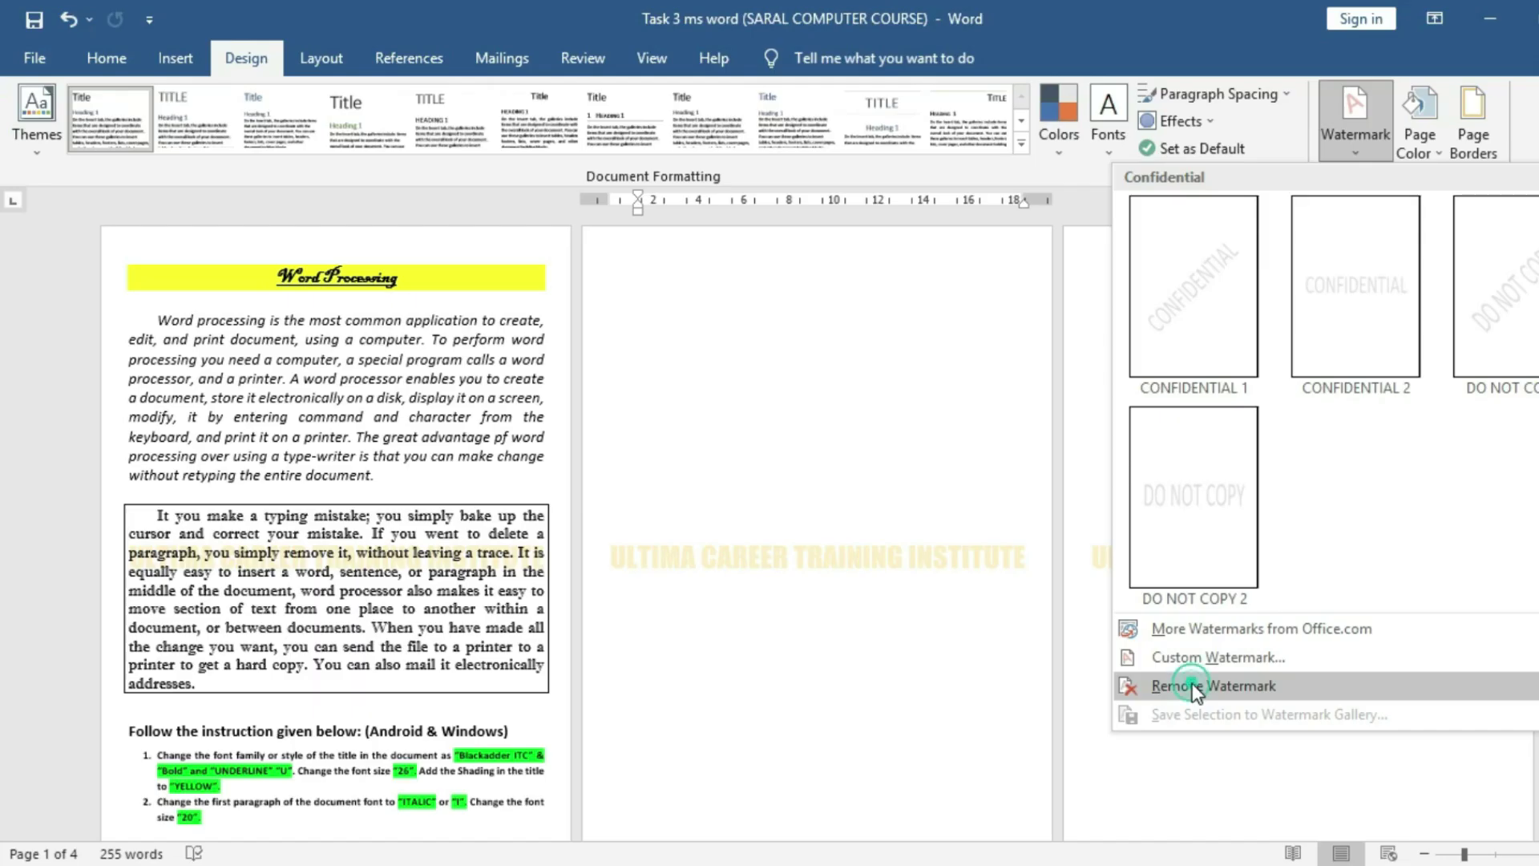
click(1122, 687)
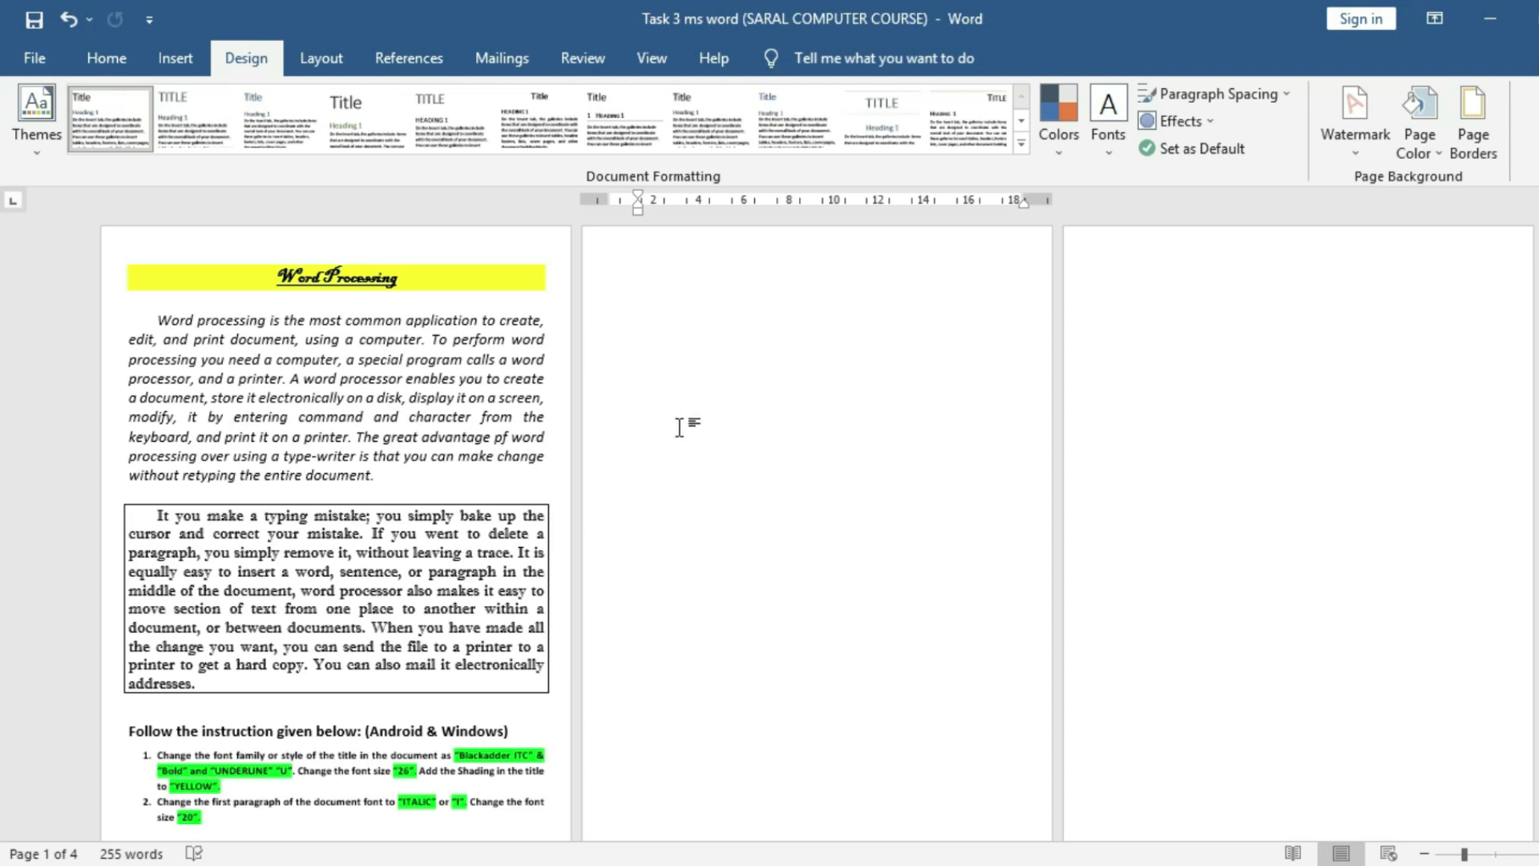
scroll(681, 433, down, 3)
scroll(705, 433, up, 3)
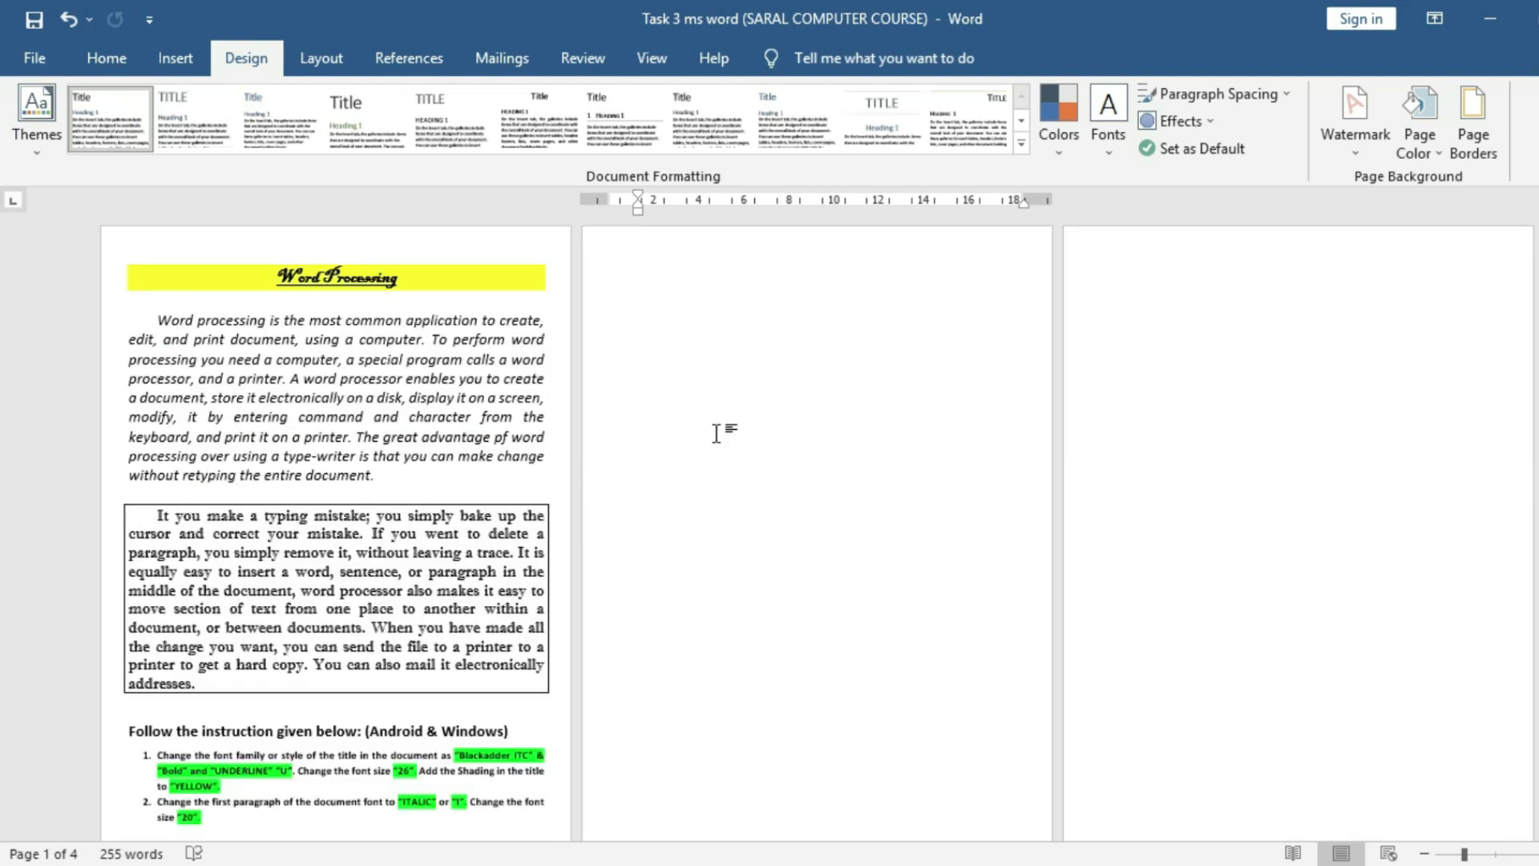